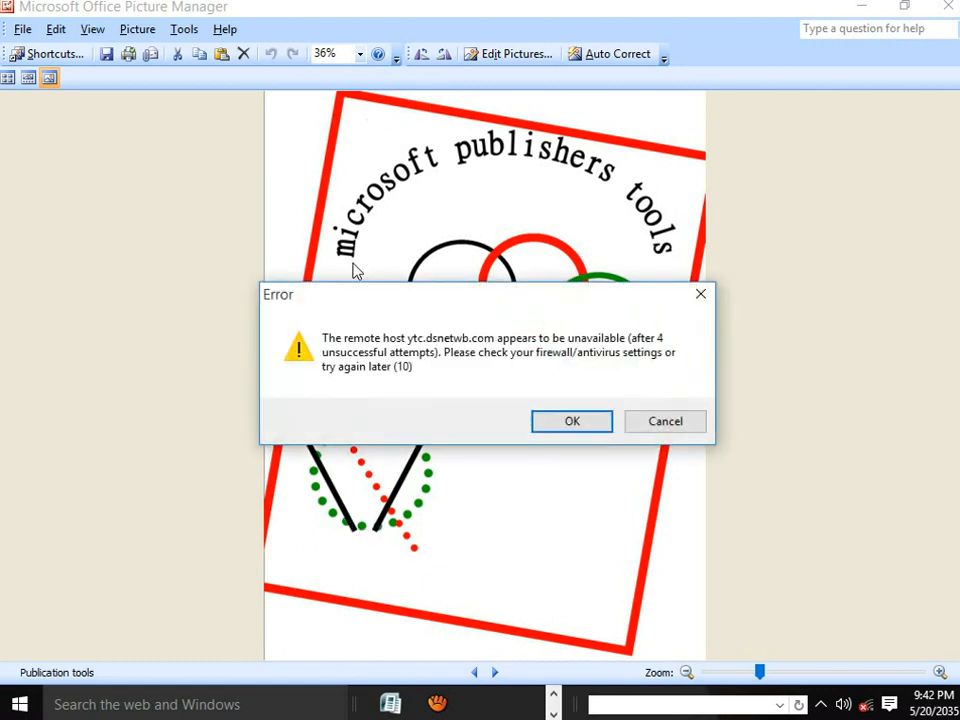
Step: Dismiss the error message about the unavailable remote host
click(668, 426)
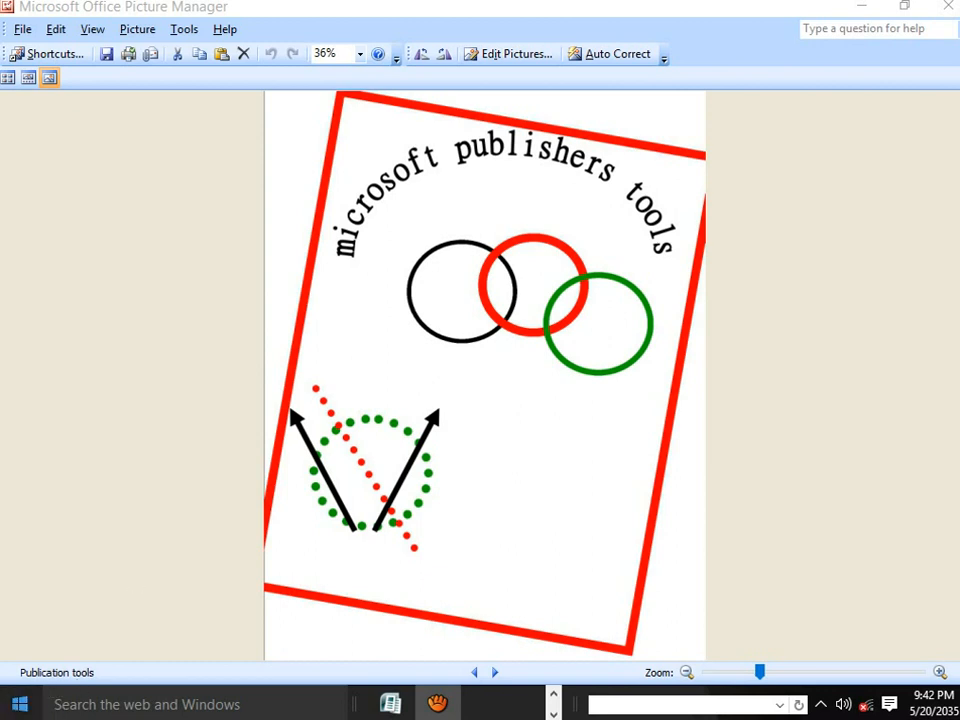
click(20, 704)
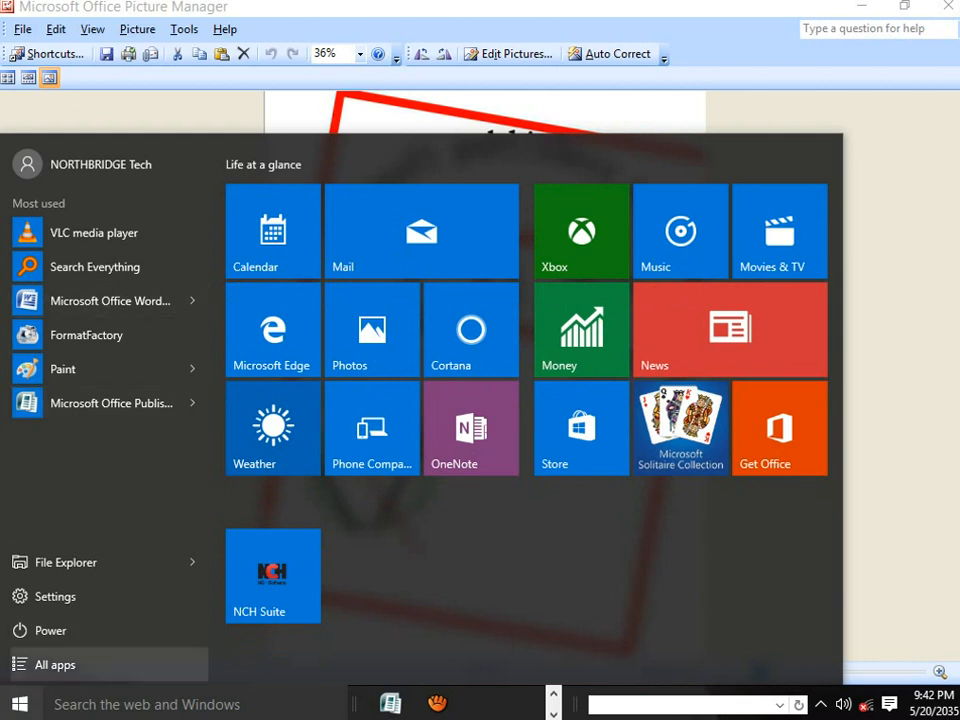
click(50, 664)
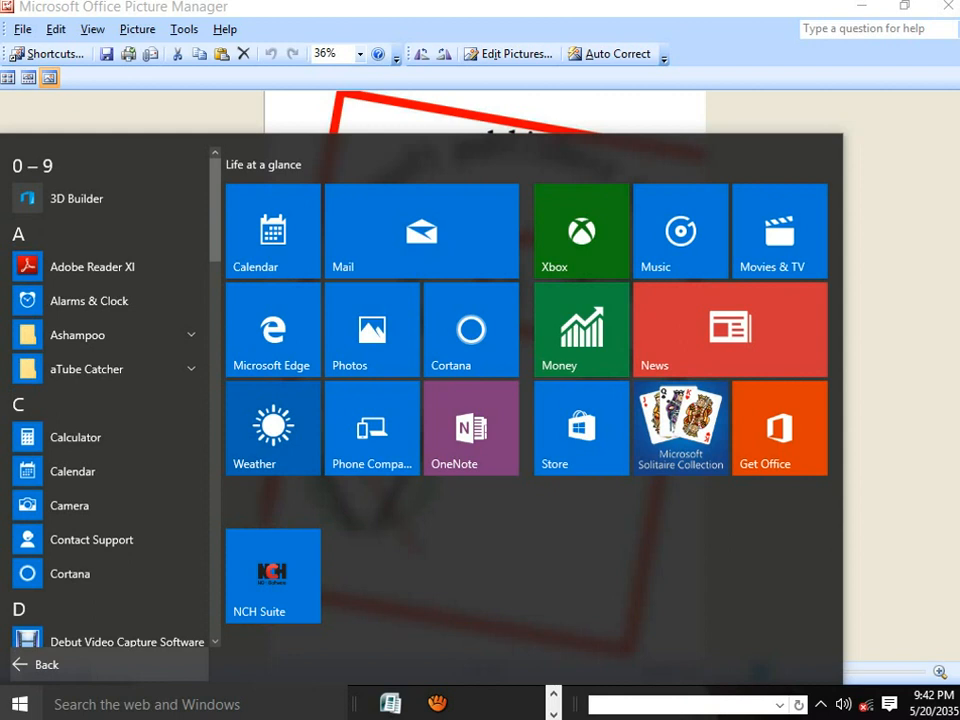
scroll(100, 477, down, 10)
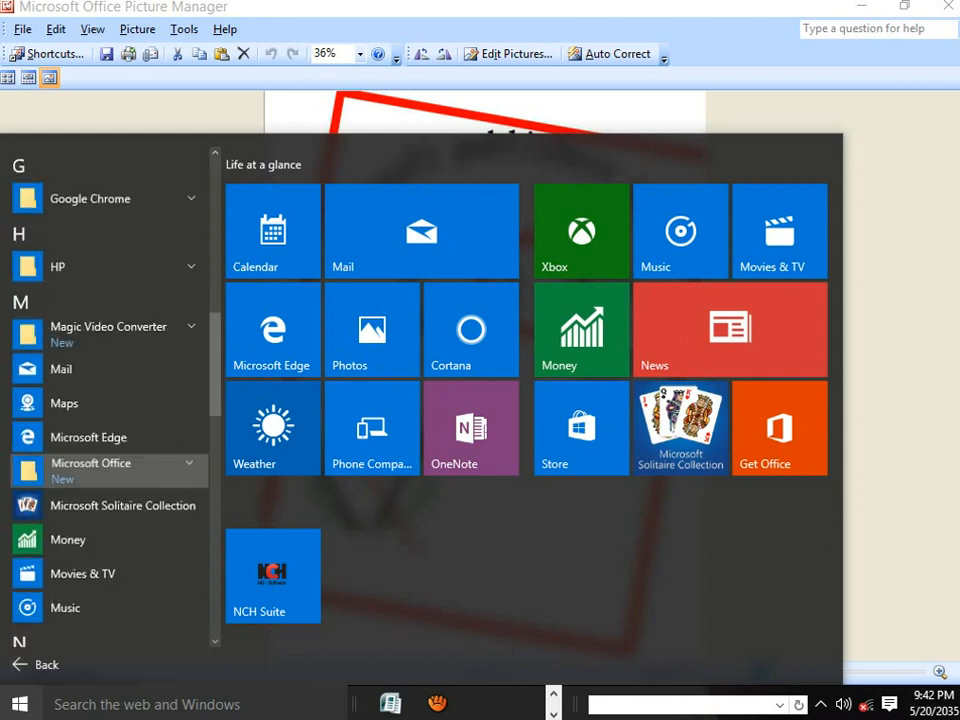
click(100, 466)
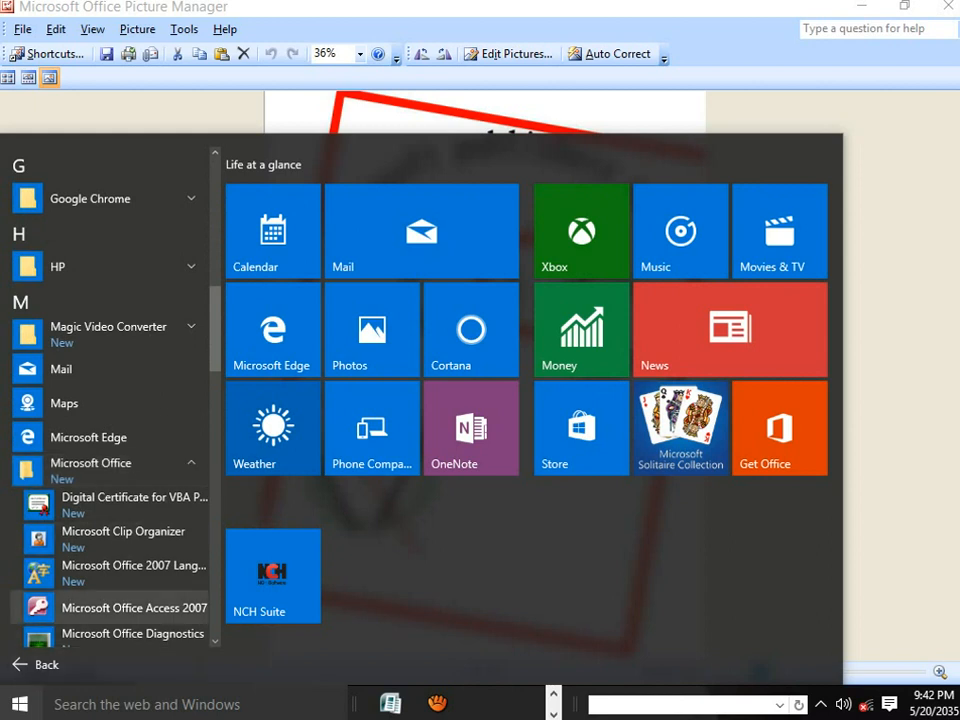
scroll(100, 607, down, 5)
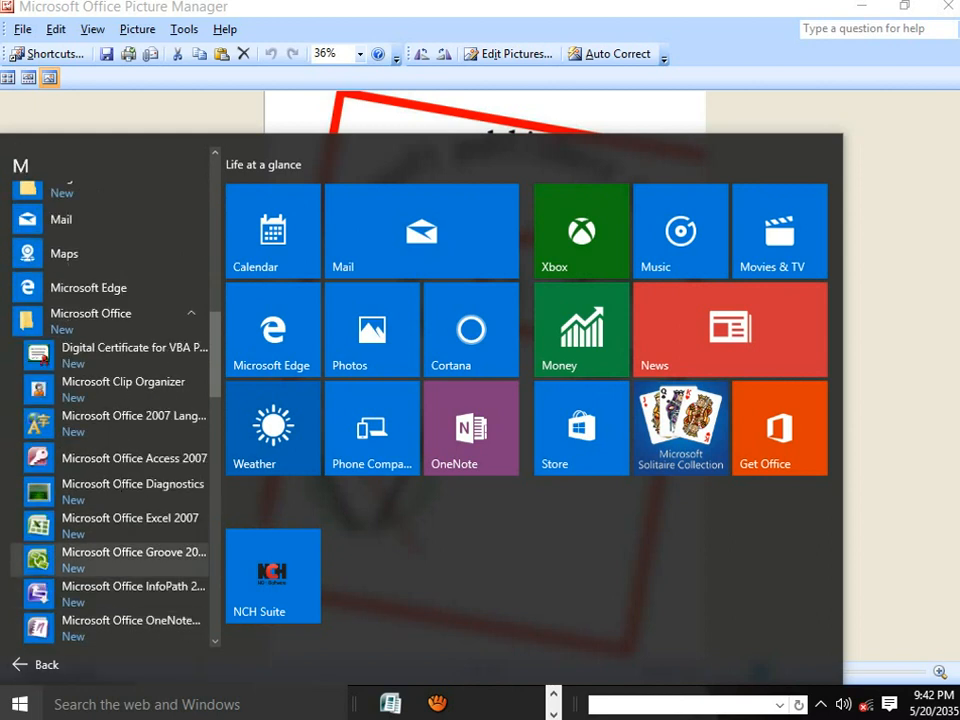
click(181, 540)
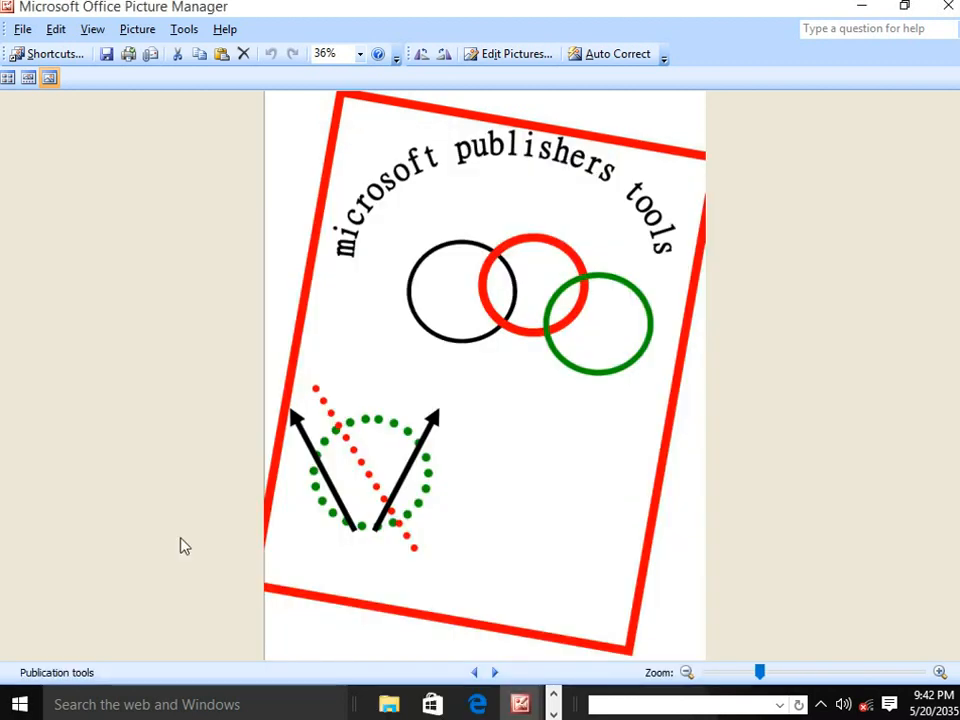
Step: Switch to Microsoft Publisher and start a new publication
click(20, 705)
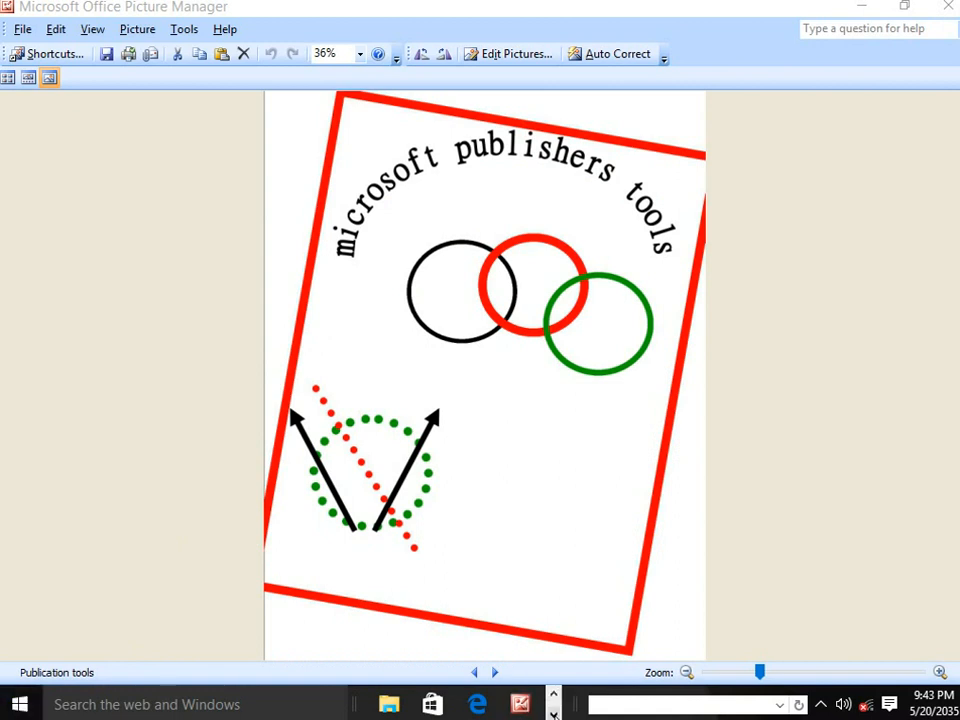
click(555, 697)
click(388, 705)
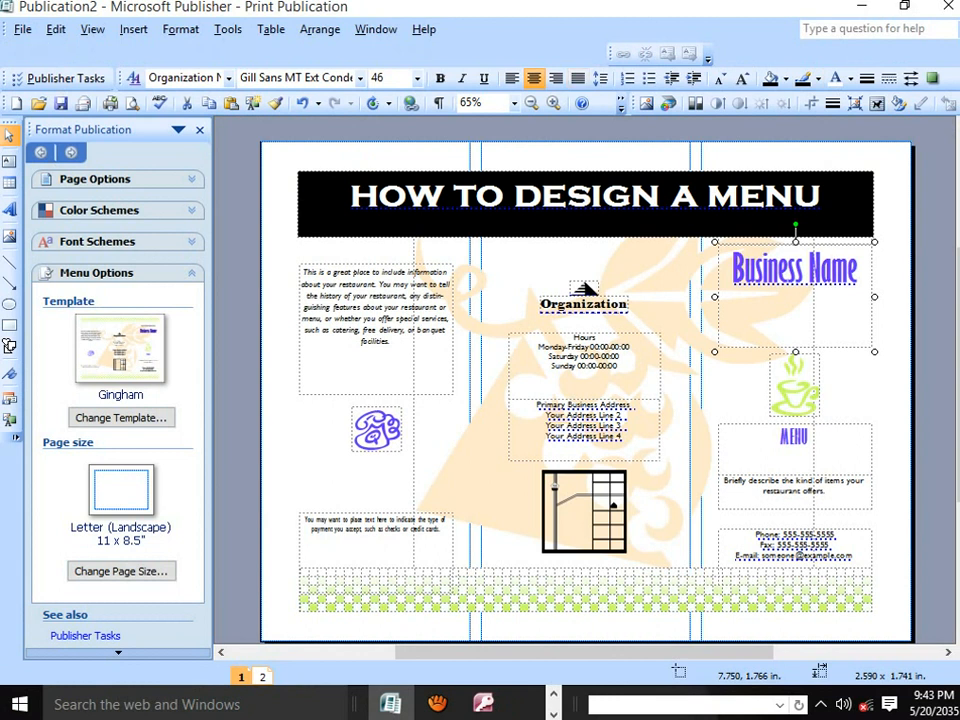
click(18, 31)
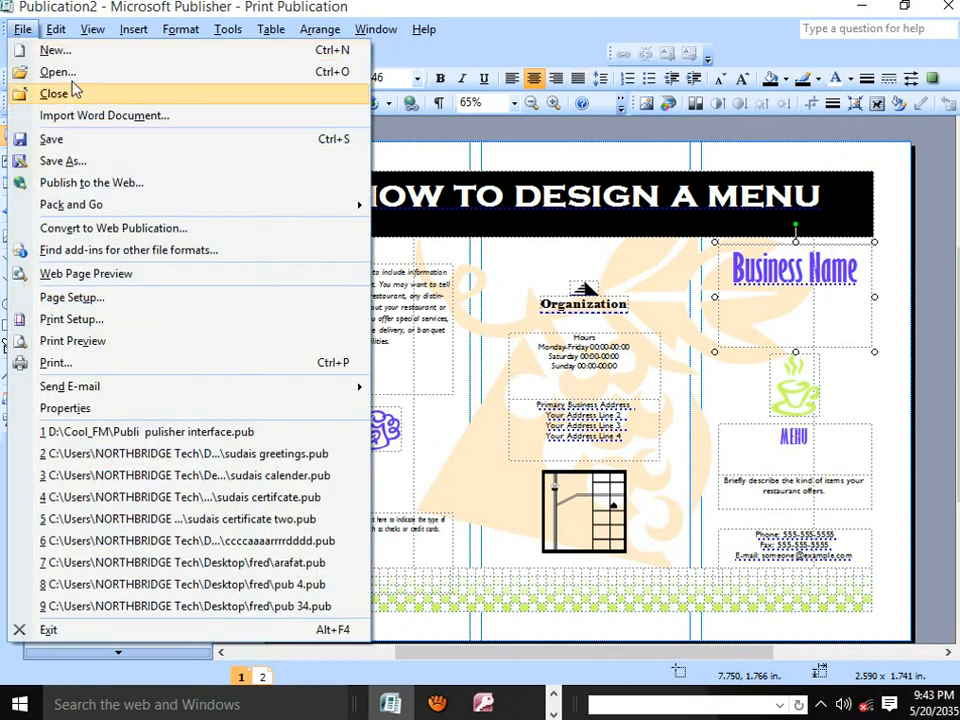
click(72, 51)
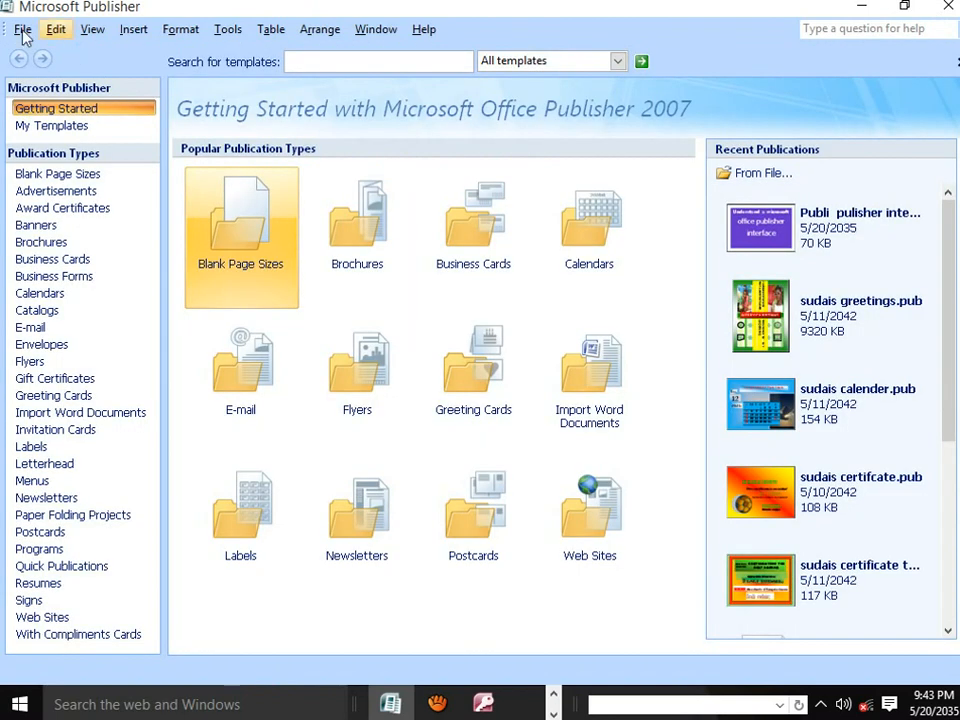
Step: Create a blank publication with the A4 (Landscape) page size, 11.693 x 8.268 inches
click(50, 175)
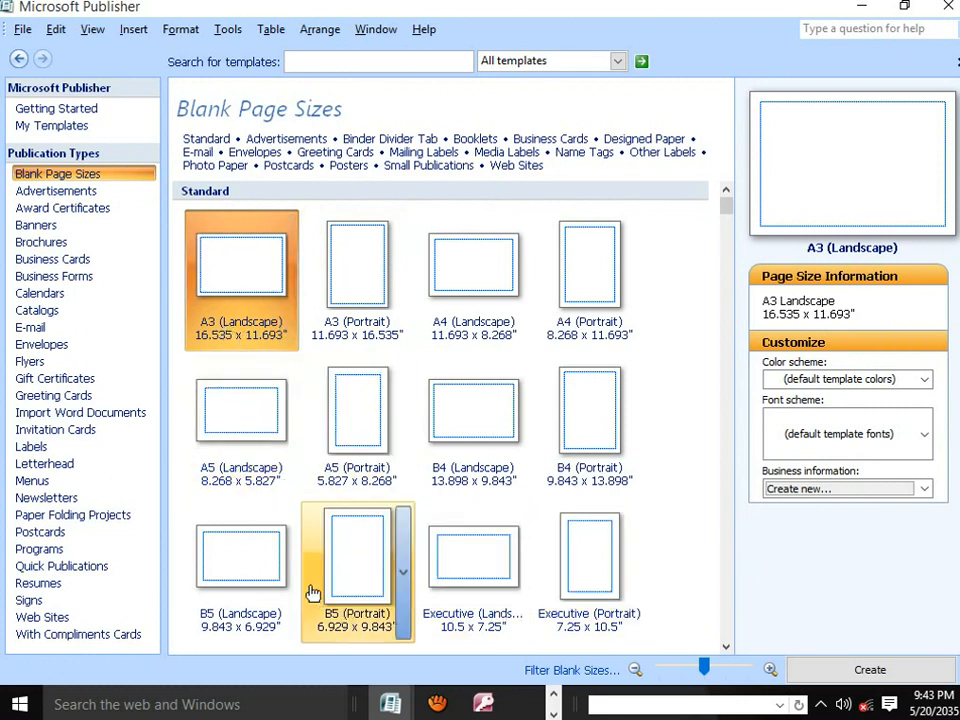
click(462, 276)
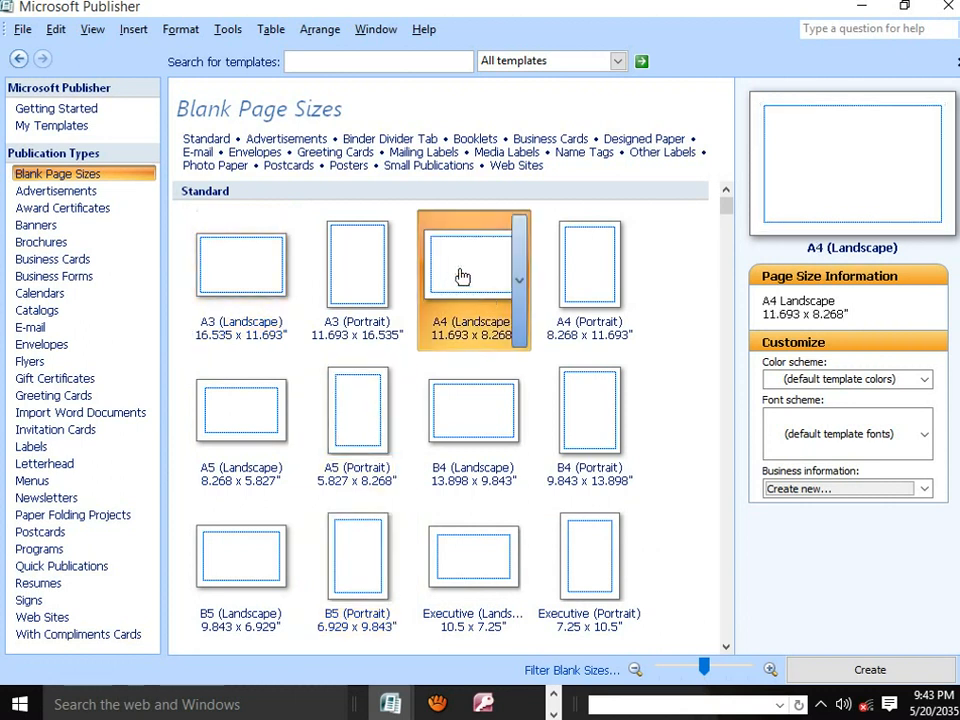
double_click(838, 183)
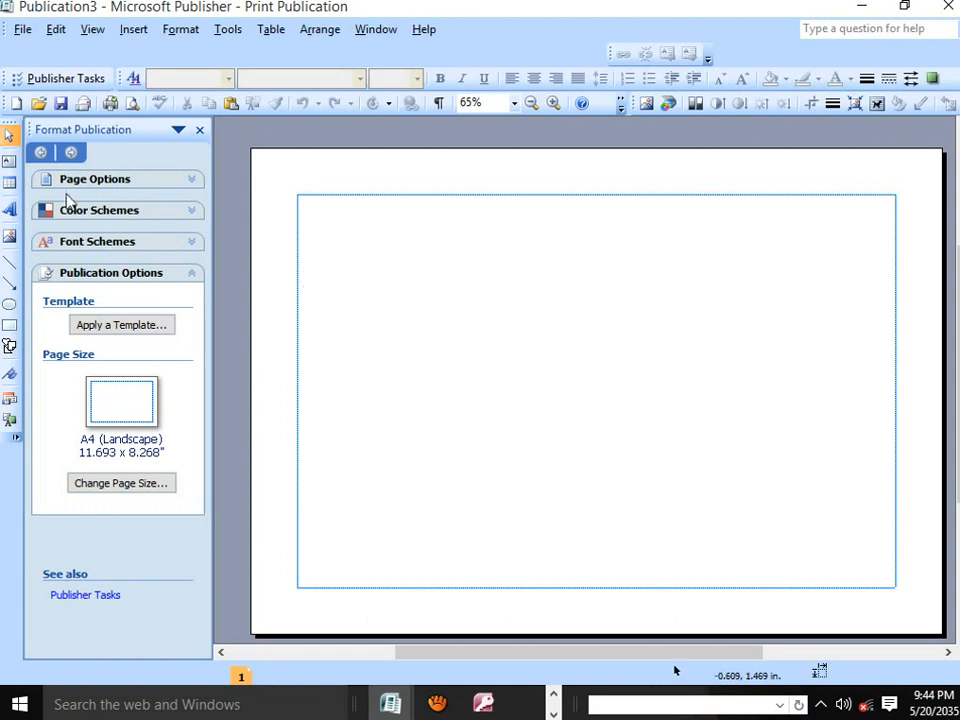
Step: Draw a text box about 0.75 x 1.13 in near the page's upper-left corner
click(8, 163)
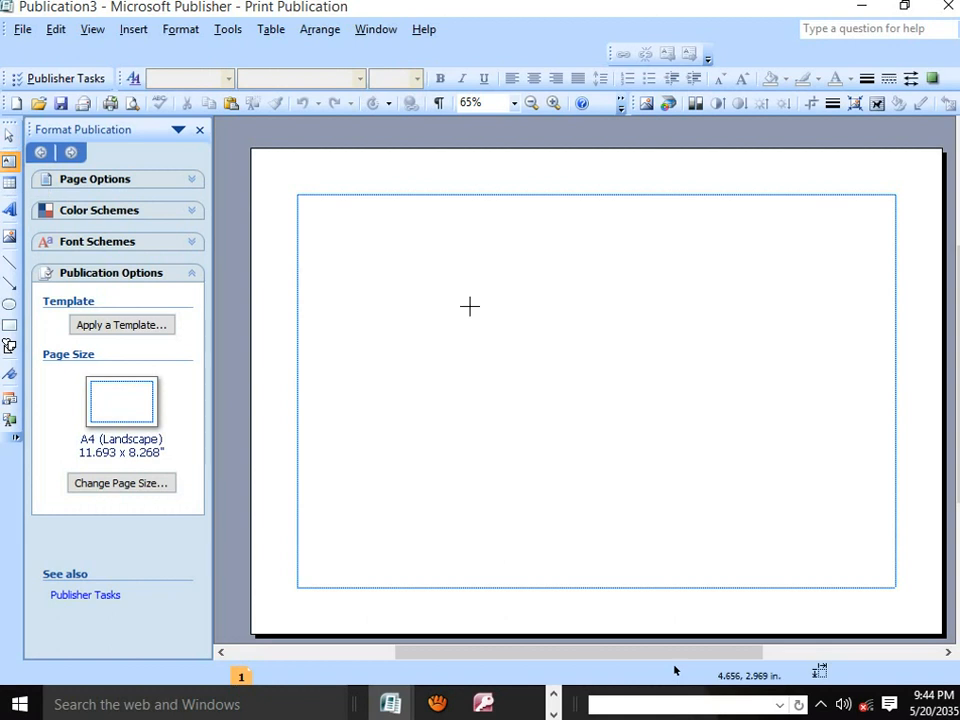
drag(377, 222, 426, 290)
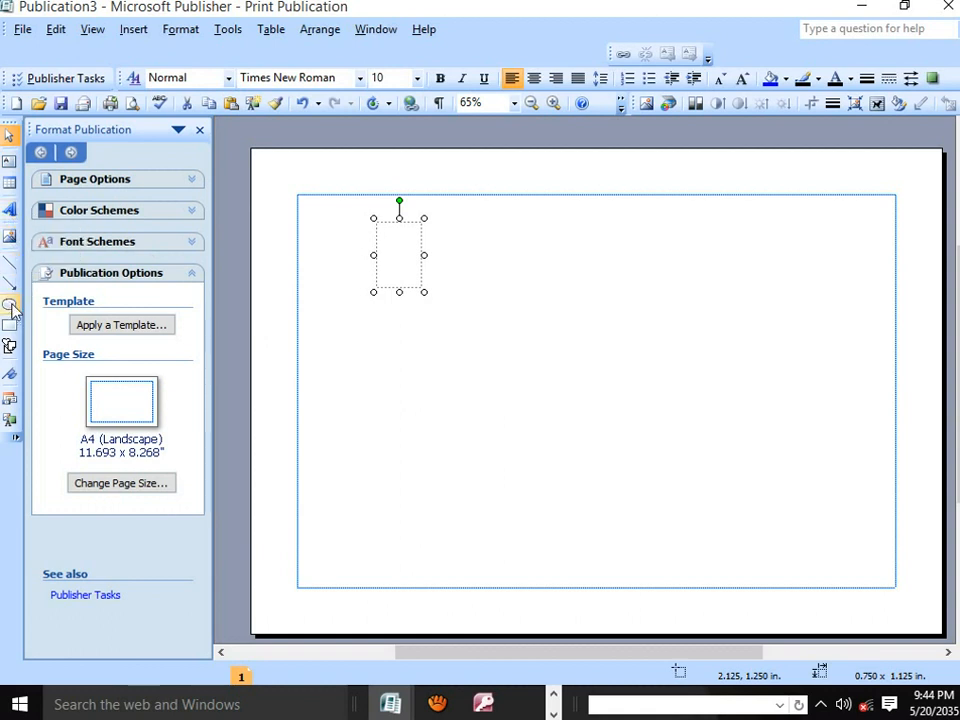
Step: Draw an oval below the text box and reshape it into a circle about 1.6 in across
click(9, 305)
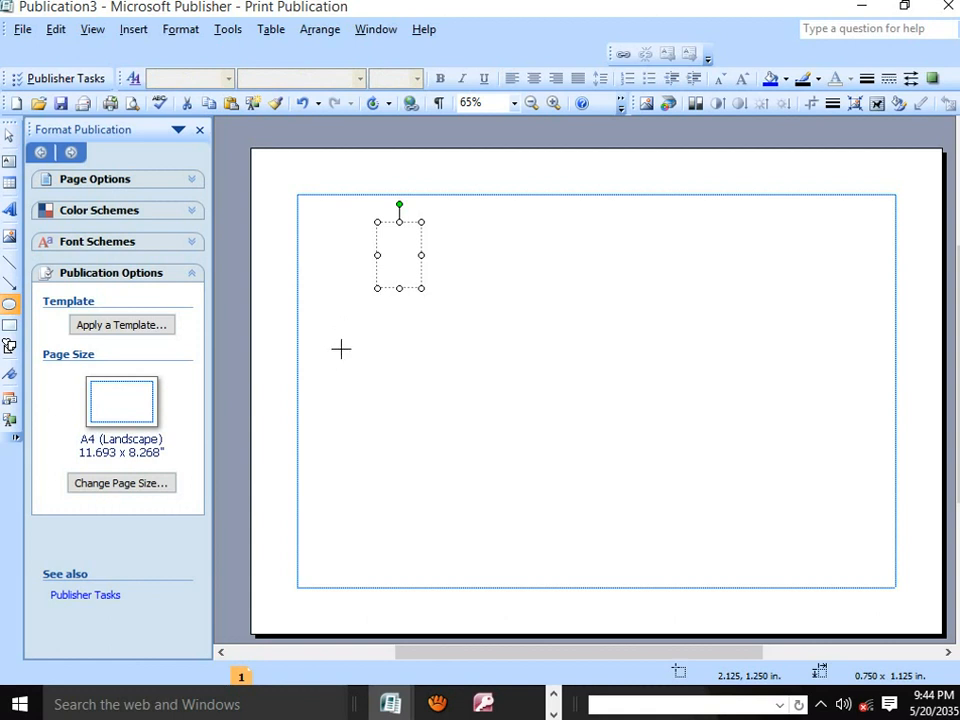
drag(342, 339, 403, 459)
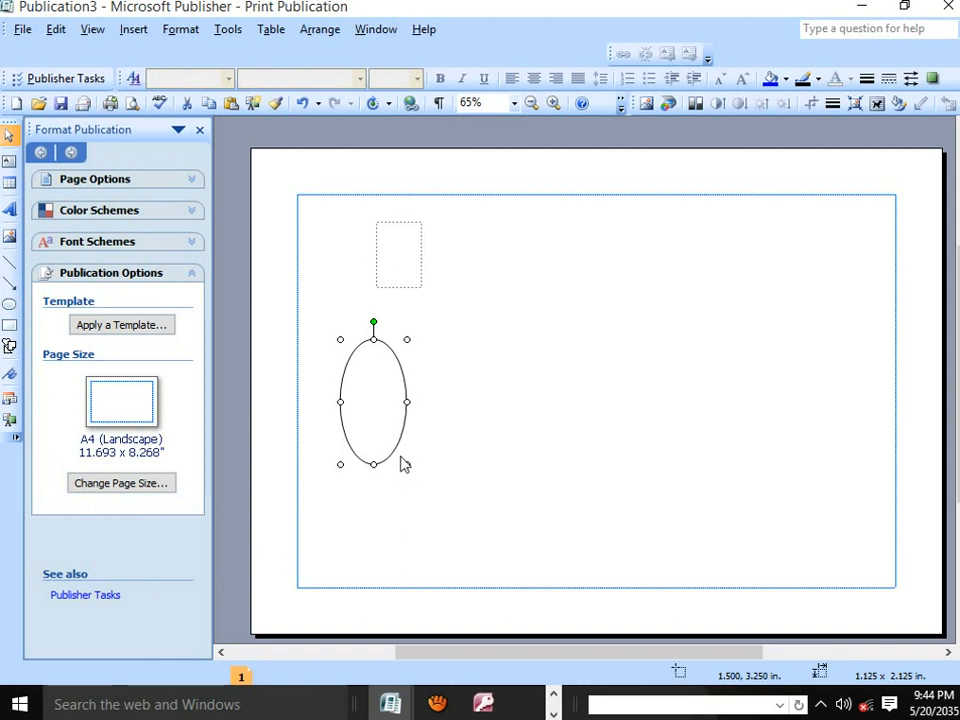
drag(375, 466, 438, 383)
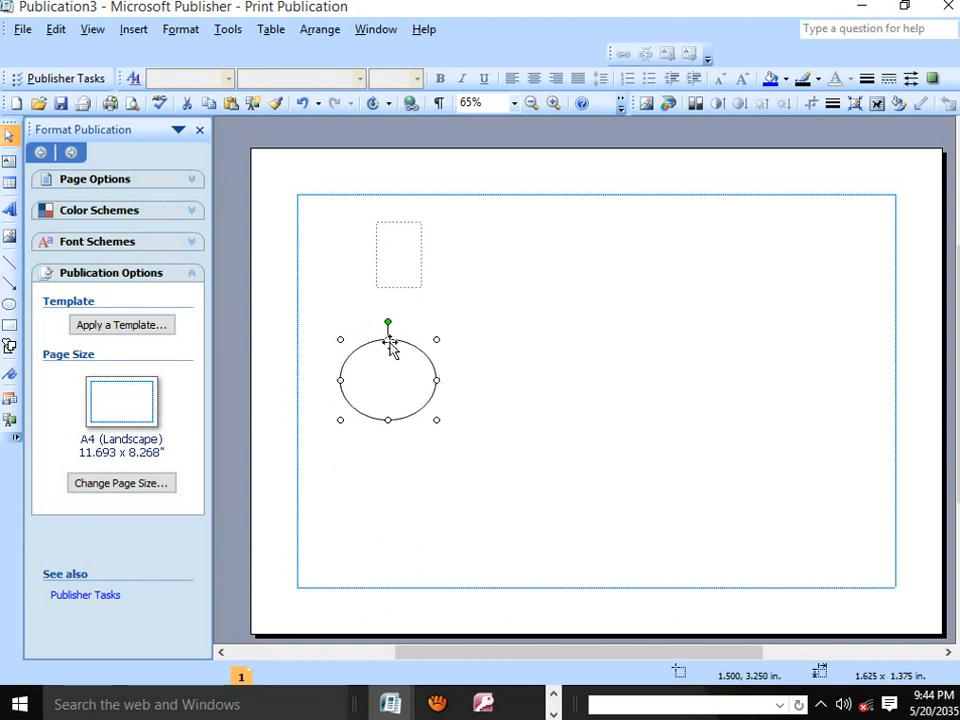
drag(388, 339, 388, 325)
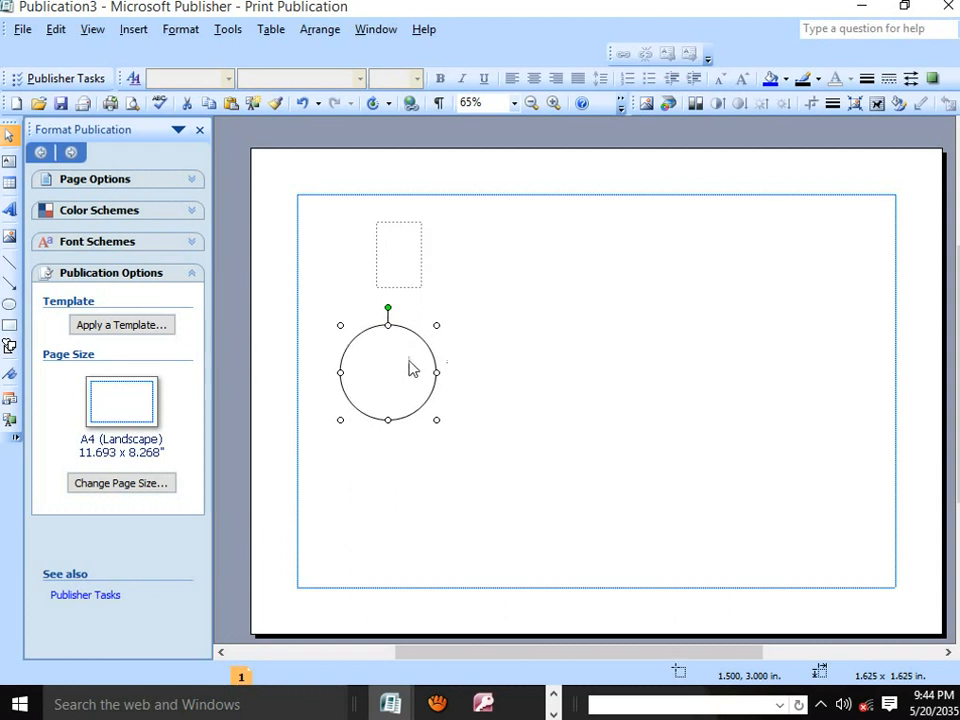
Step: Set the circle's line color to dark green from the standard colors in its AutoShape formatting
right_click(419, 340)
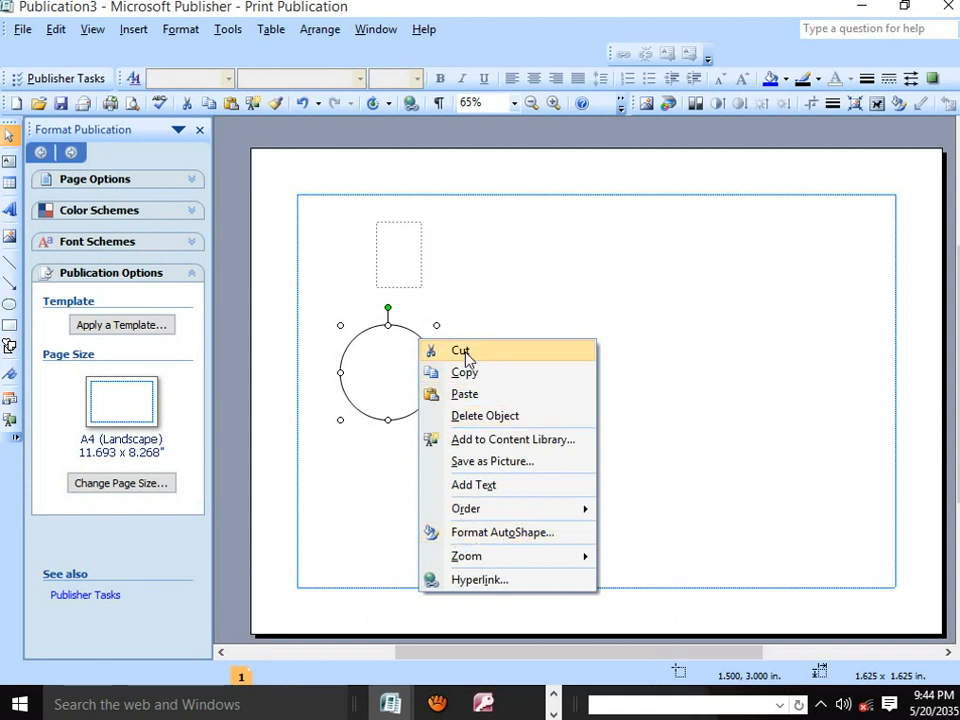
click(548, 533)
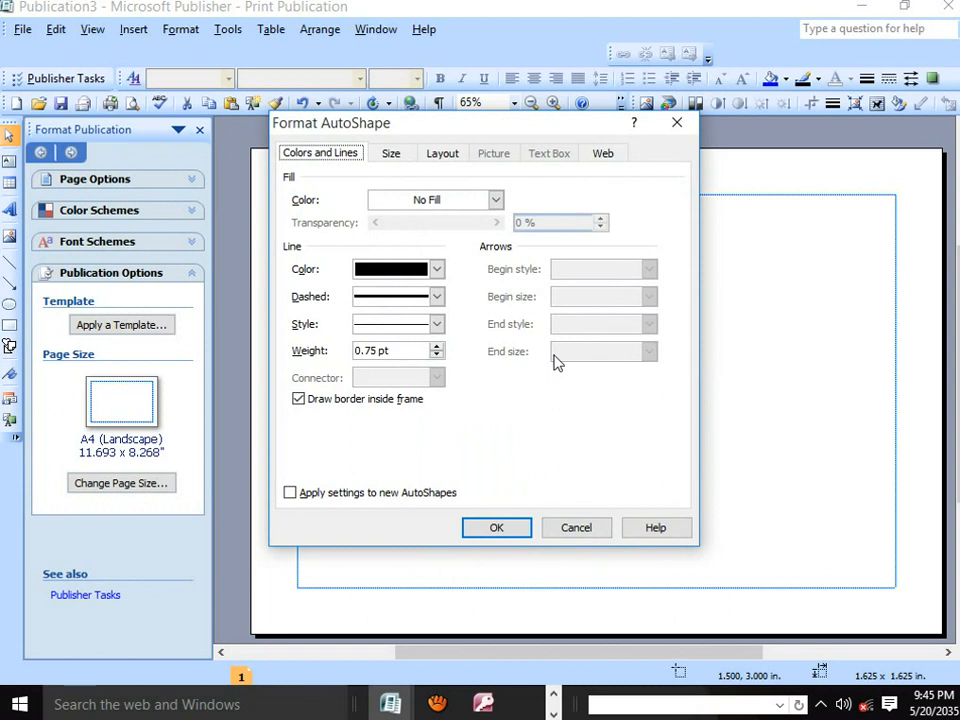
click(437, 270)
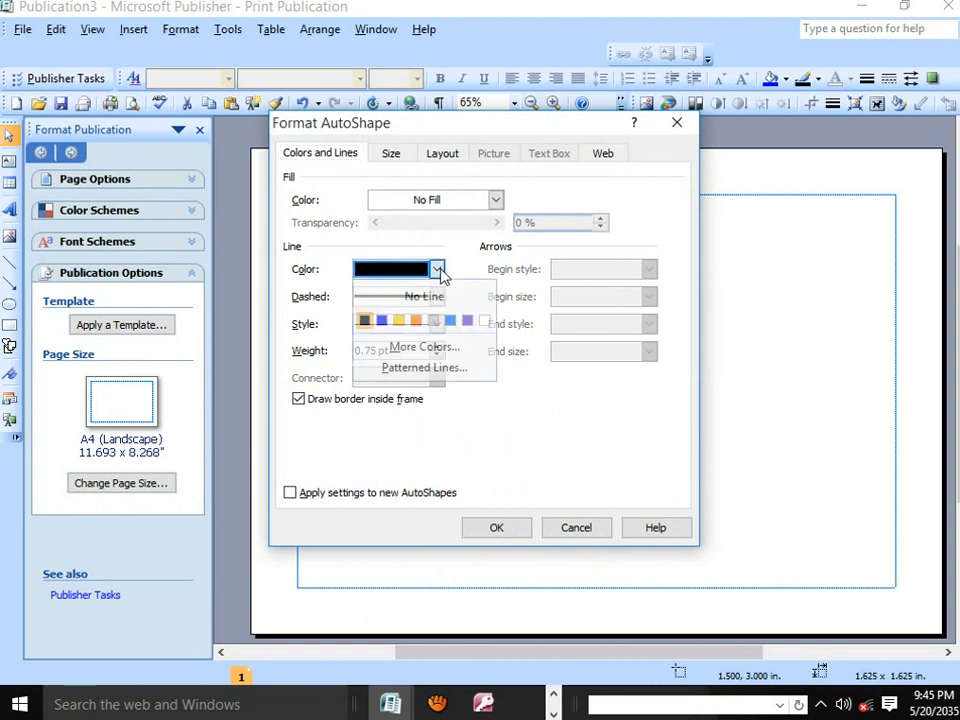
click(422, 347)
click(358, 287)
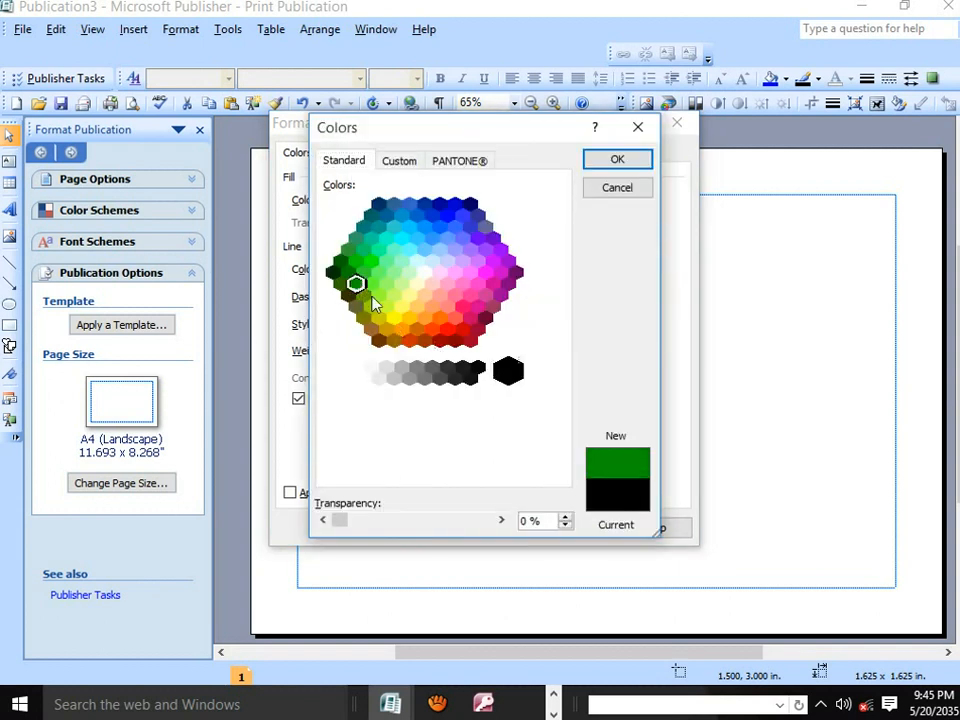
click(606, 164)
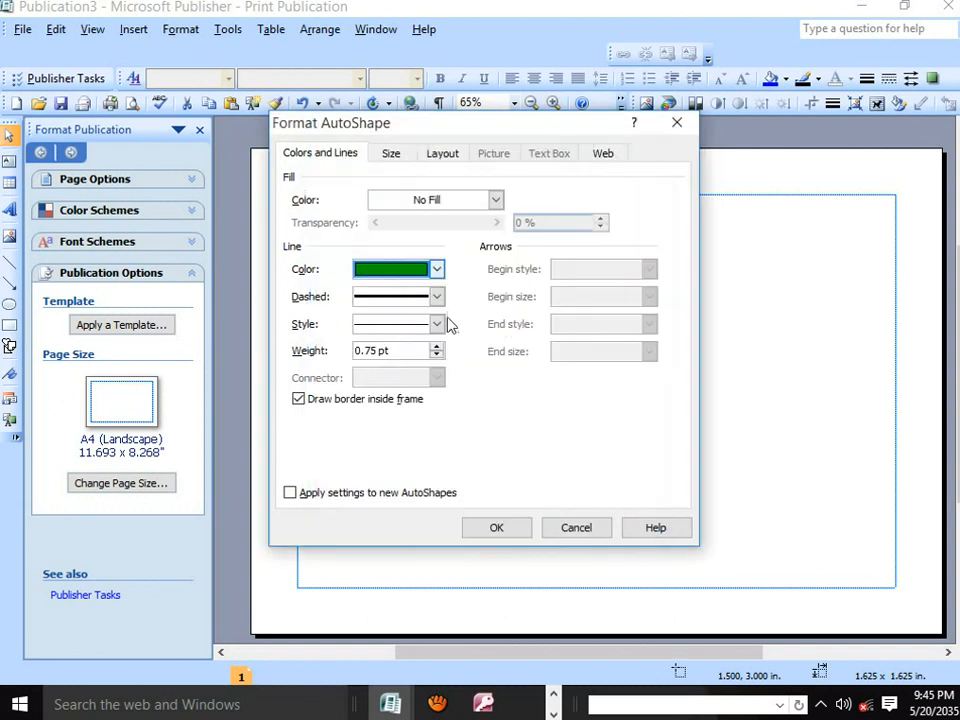
Step: Give the circle's outline the first dotted dash pattern, a solid 6 pt line style and a 10 pt weight, and apply the formatting
click(438, 297)
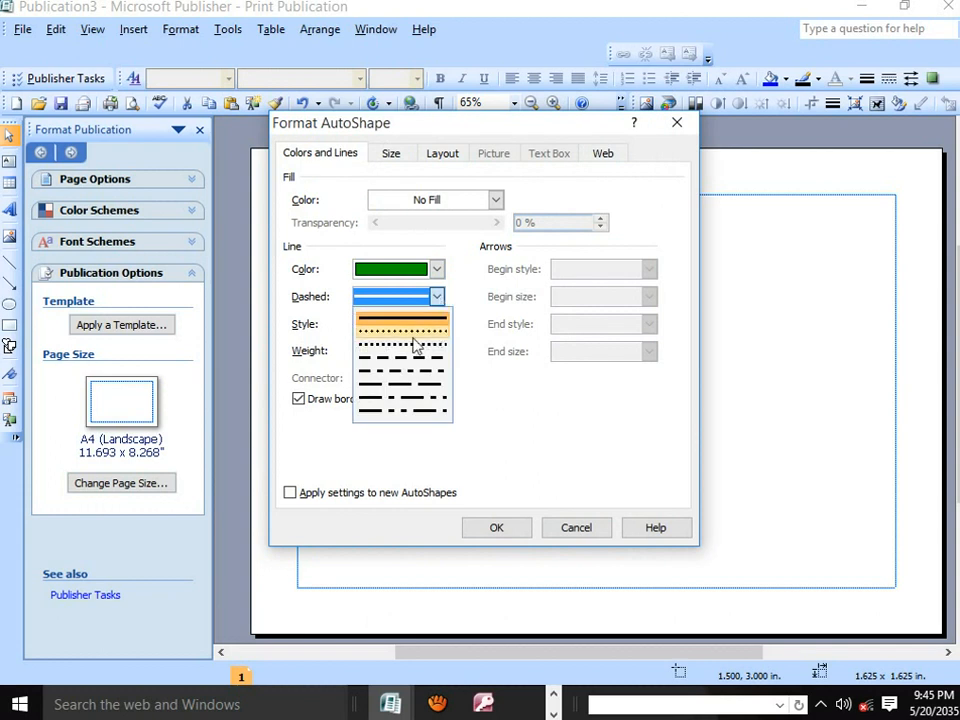
click(426, 333)
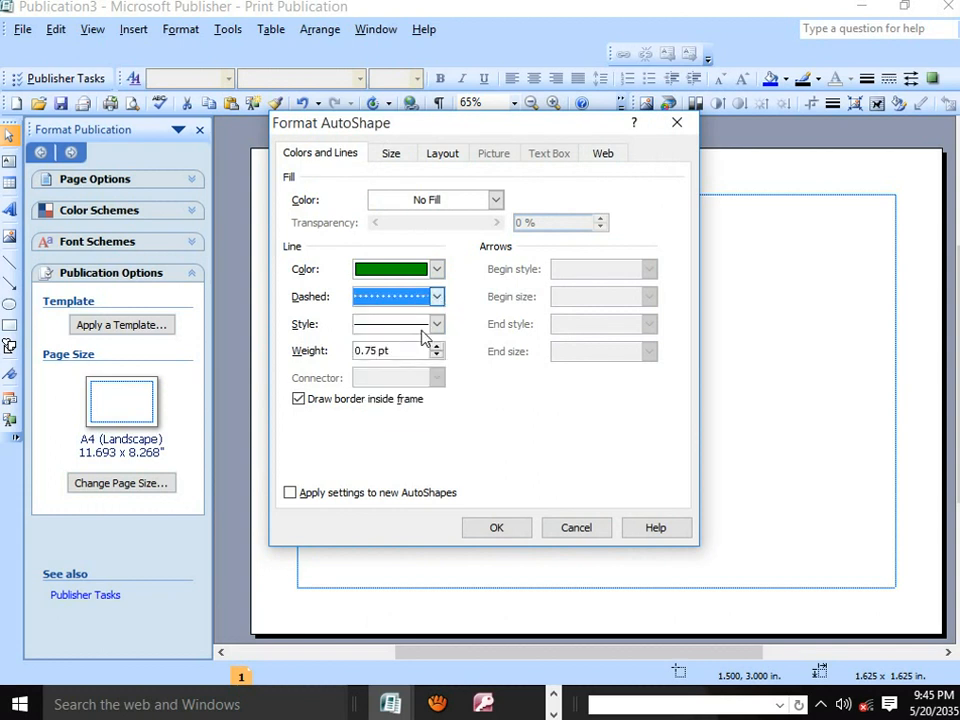
click(437, 325)
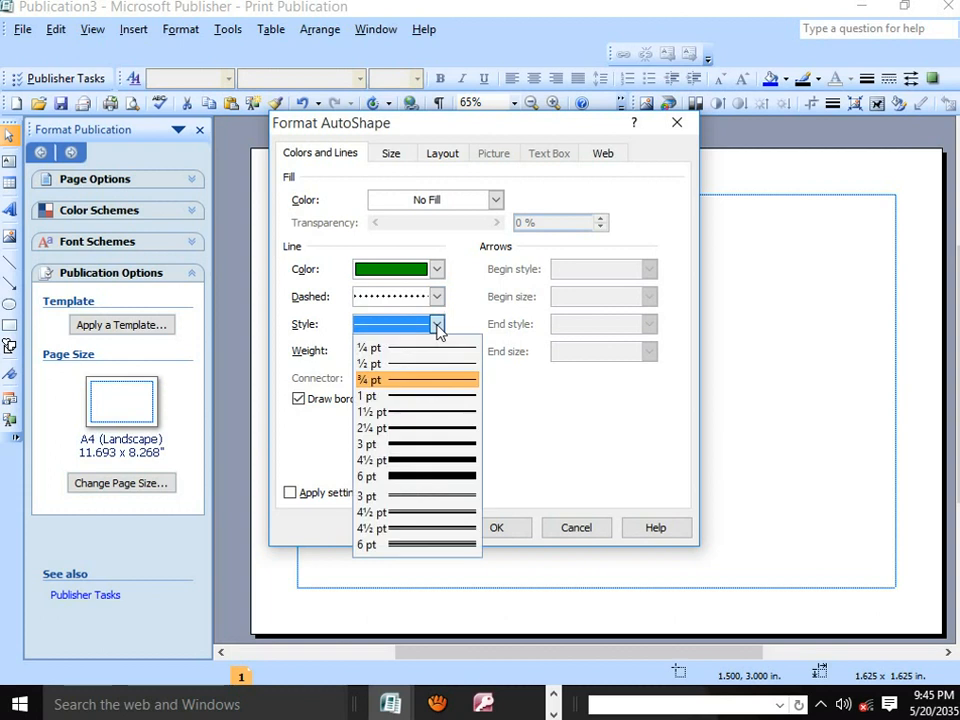
click(437, 325)
click(437, 324)
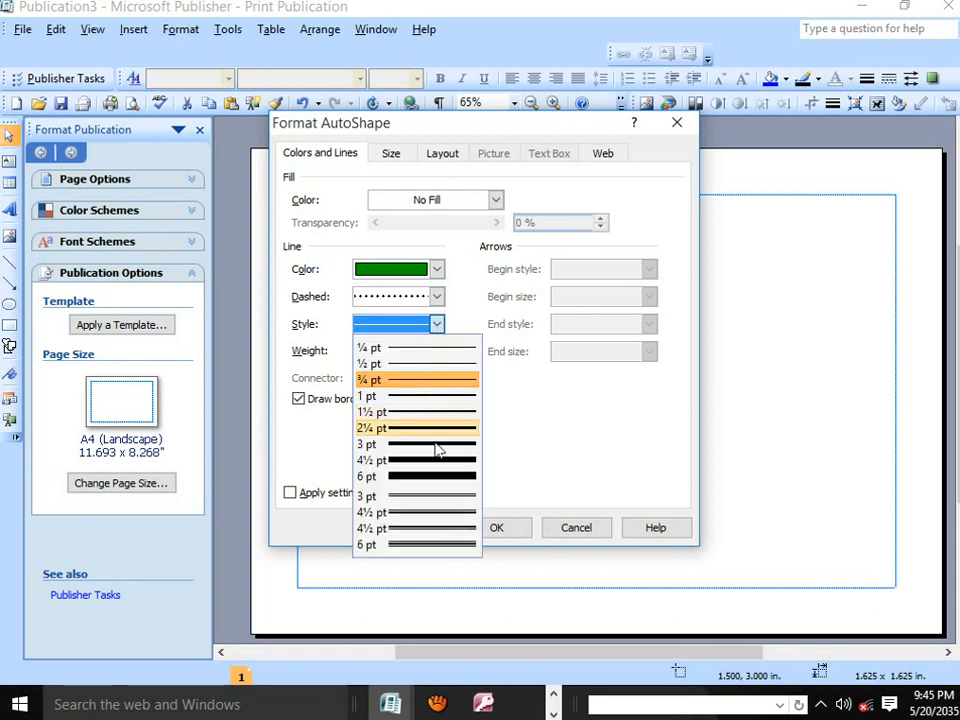
click(437, 478)
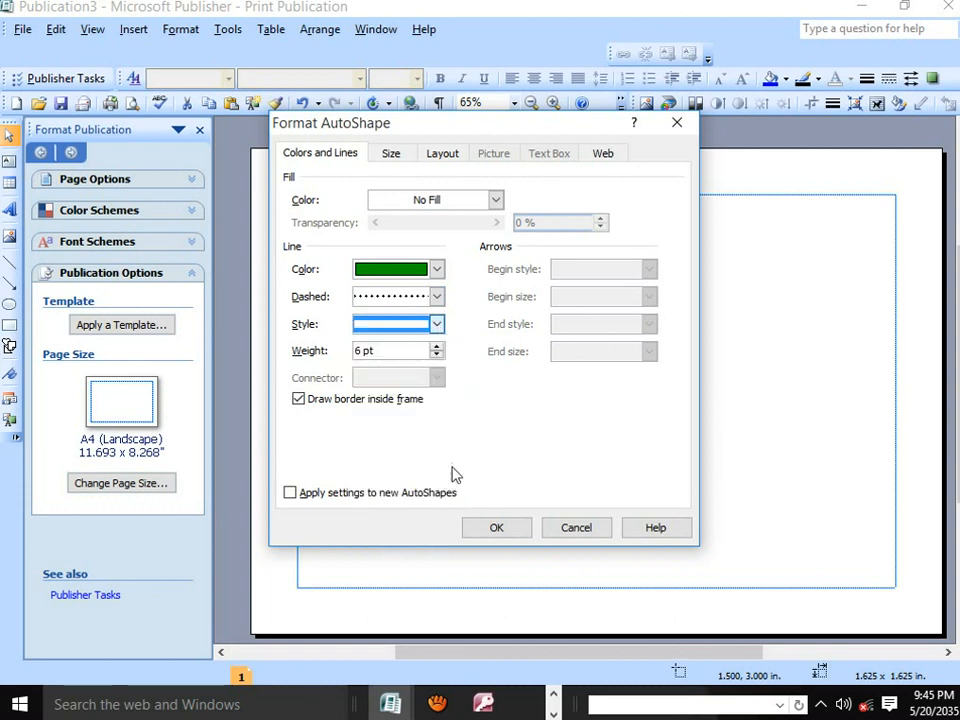
click(437, 355)
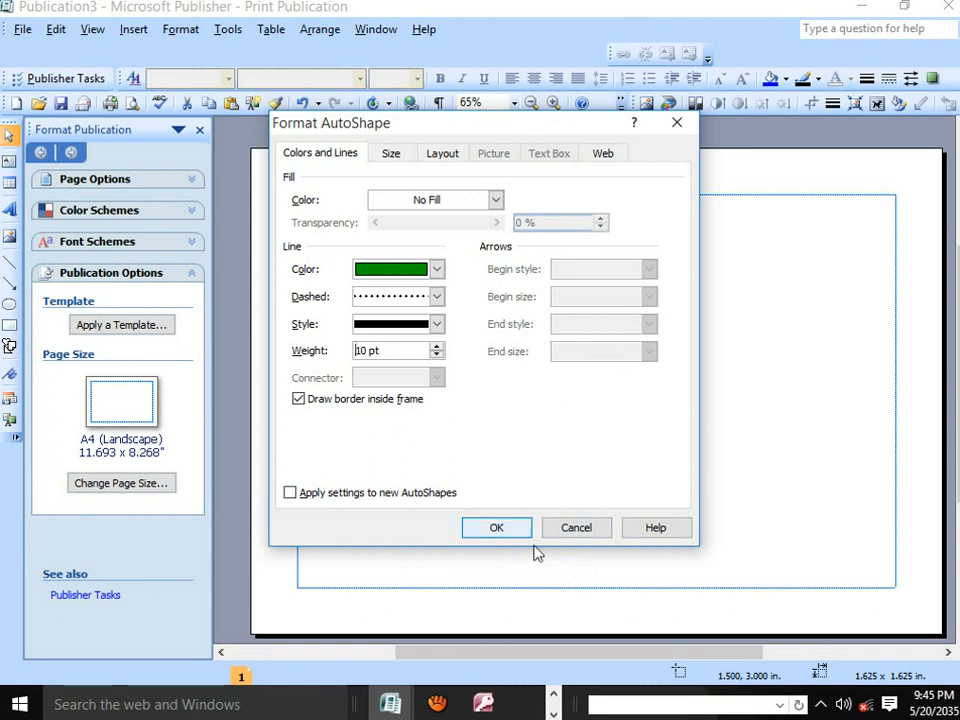
click(500, 529)
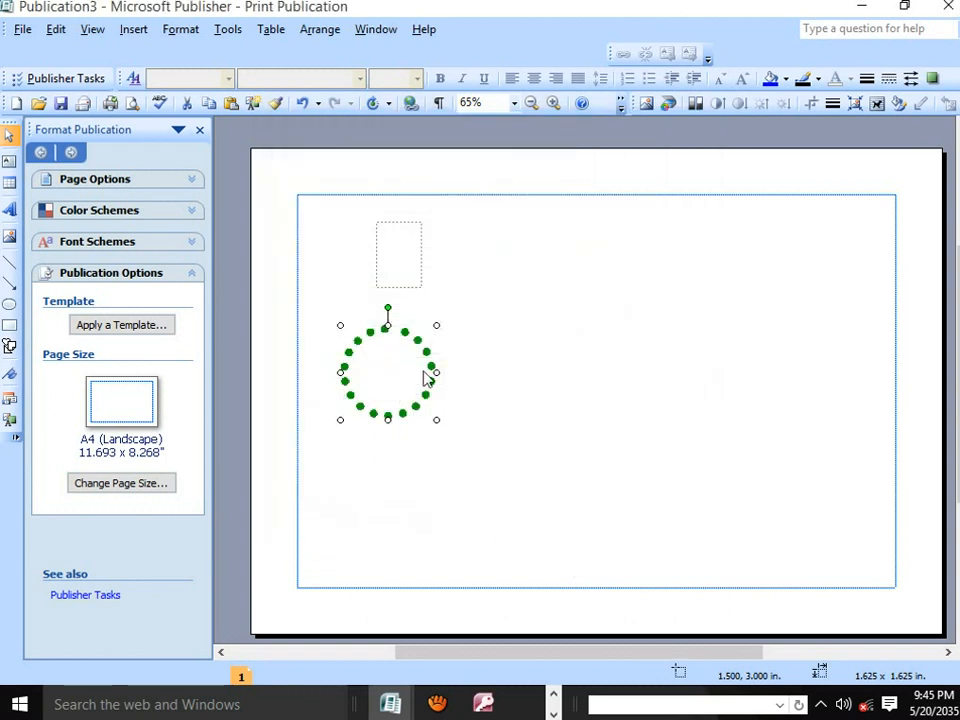
Step: Enlarge the dotted green circle to about 4.4 x 4.3 in
drag(437, 326, 672, 302)
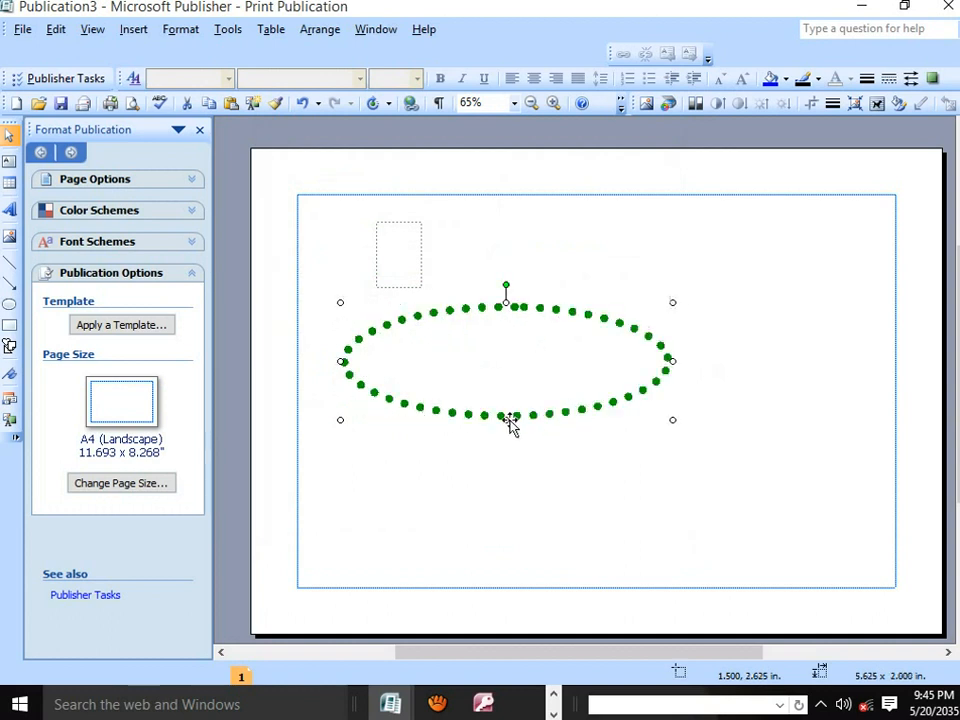
drag(510, 448, 536, 548)
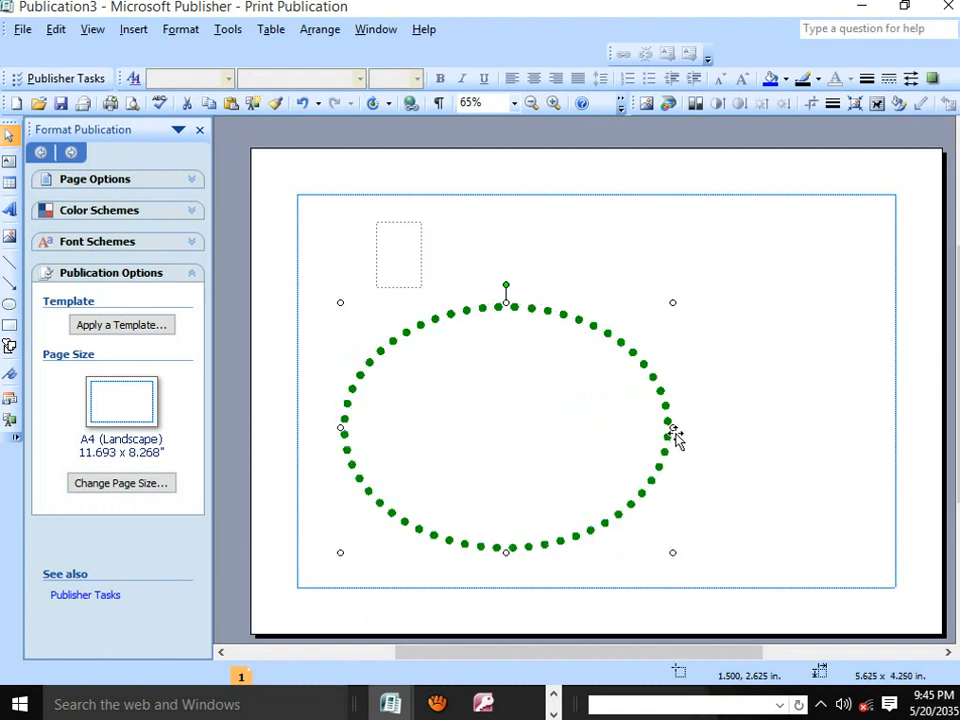
drag(615, 431, 603, 430)
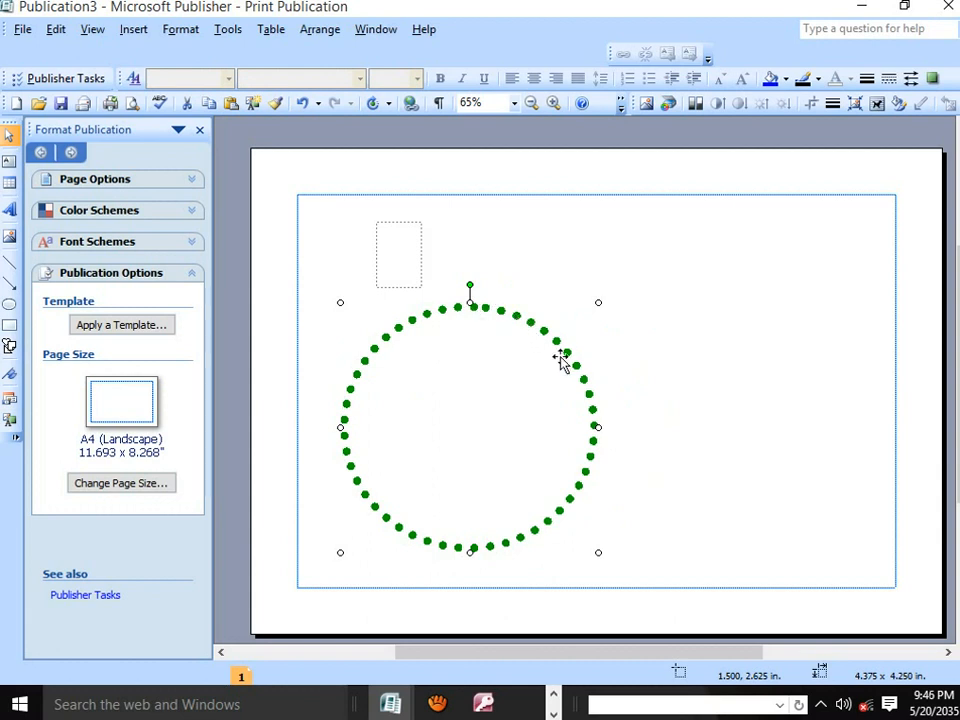
Step: Shrink the dotted green circle to about 2.1 in across and place a copy overlapping its upper-right side
drag(598, 305, 466, 428)
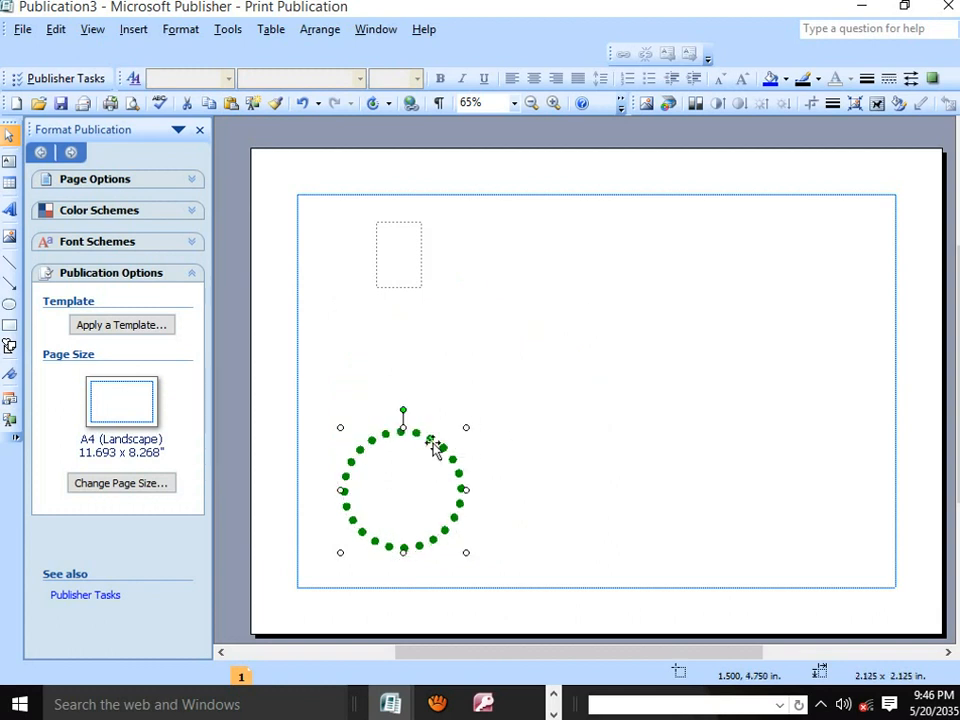
right_click(432, 444)
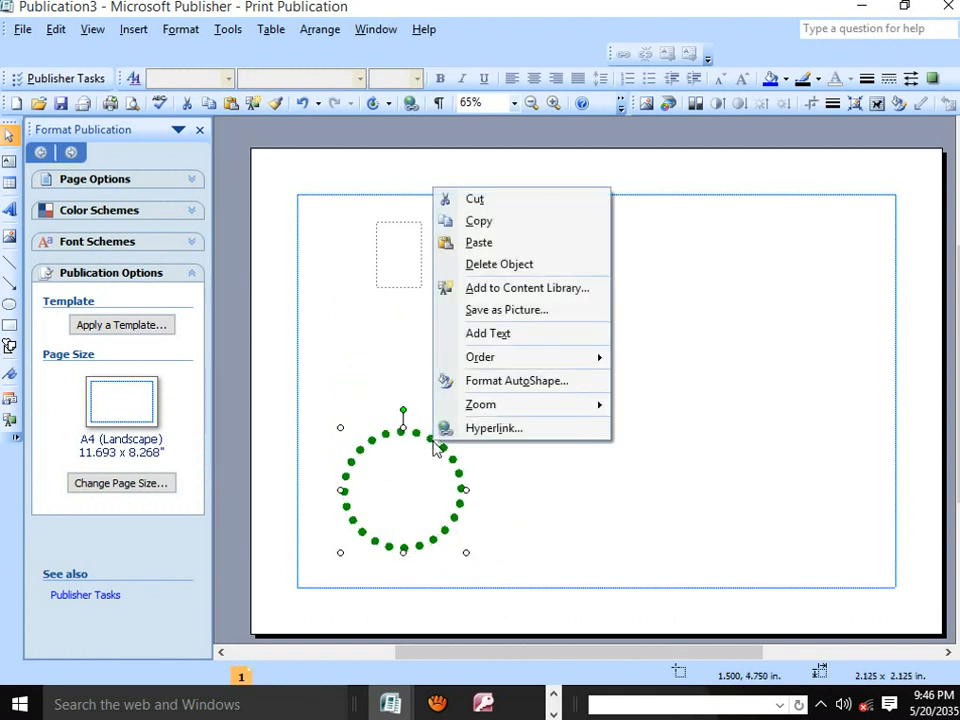
click(476, 228)
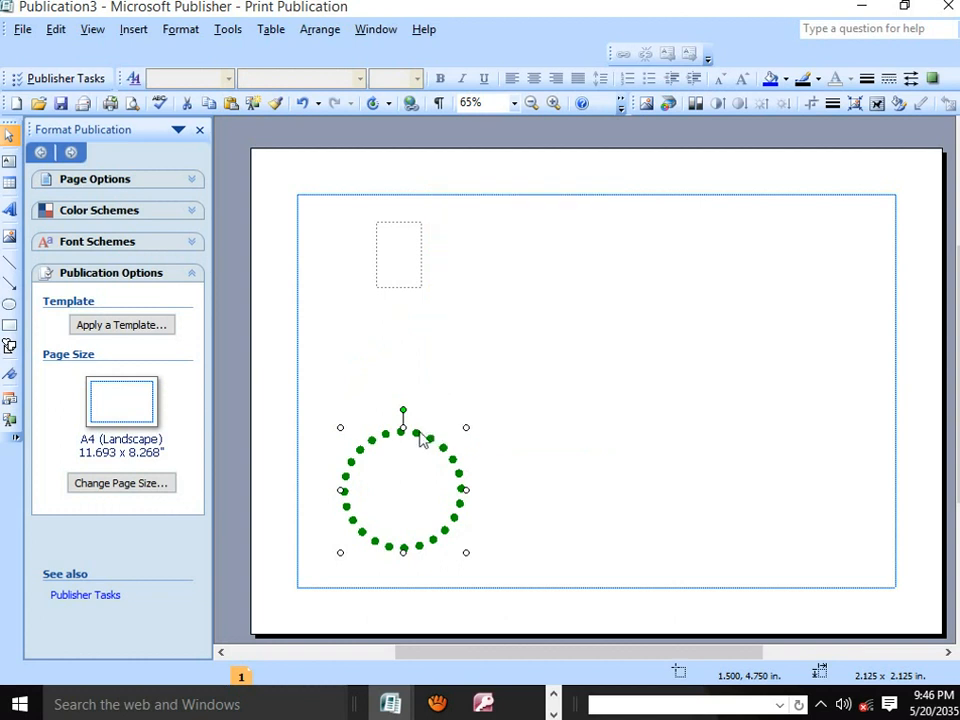
right_click(463, 400)
click(512, 437)
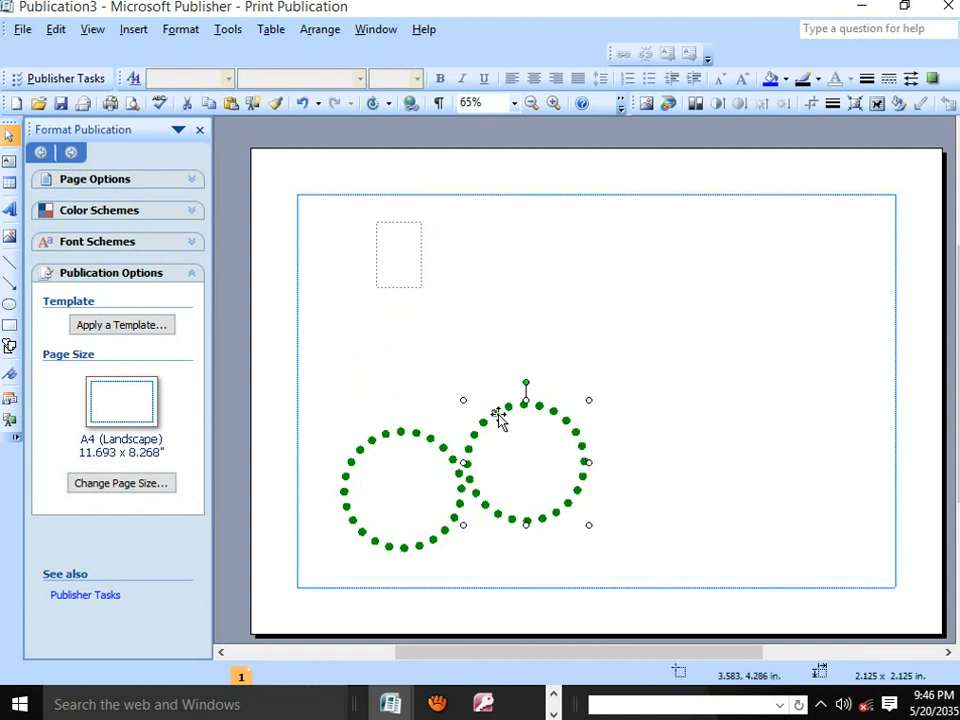
drag(497, 411, 431, 397)
Step: Paste two more dotted circles, each overlapping the upper-right side of the previous one to extend the diagonal chain
right_click(572, 334)
click(622, 367)
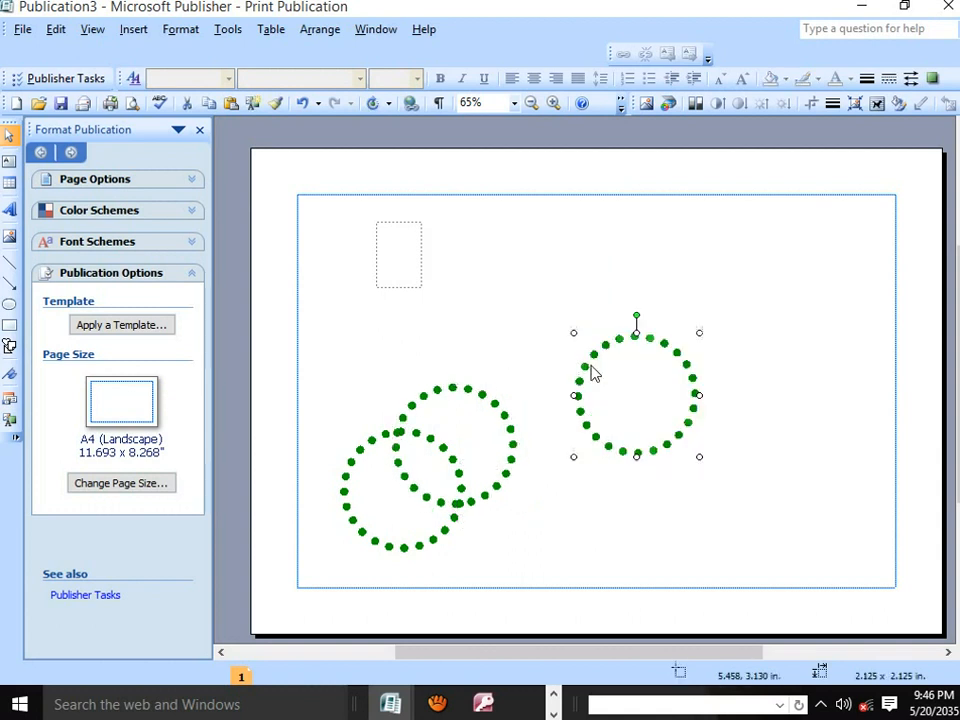
drag(610, 355, 488, 341)
right_click(648, 307)
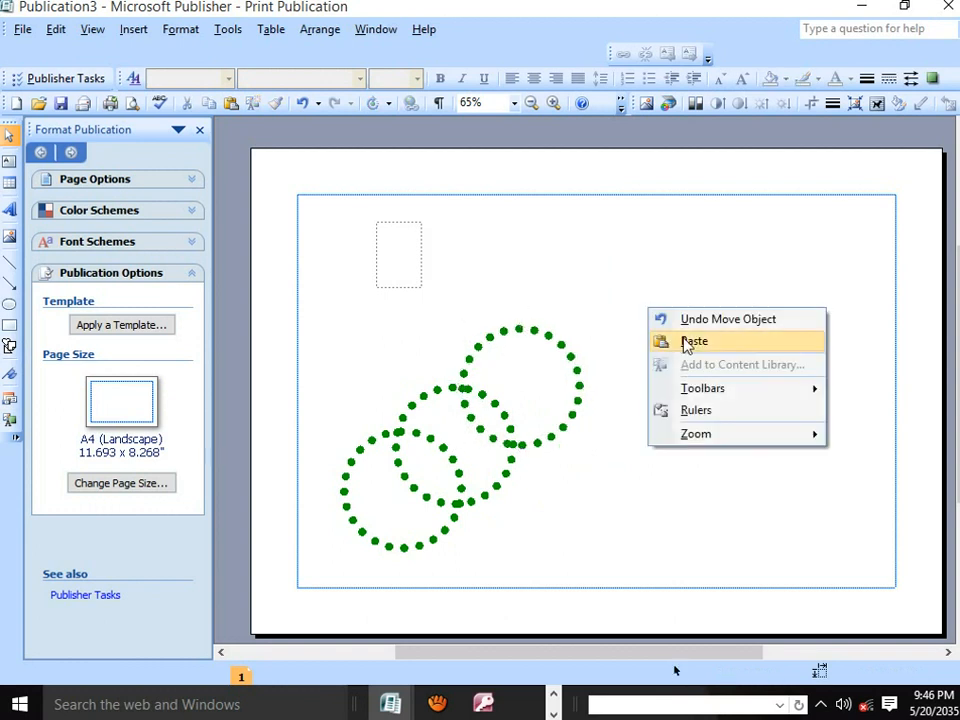
click(682, 341)
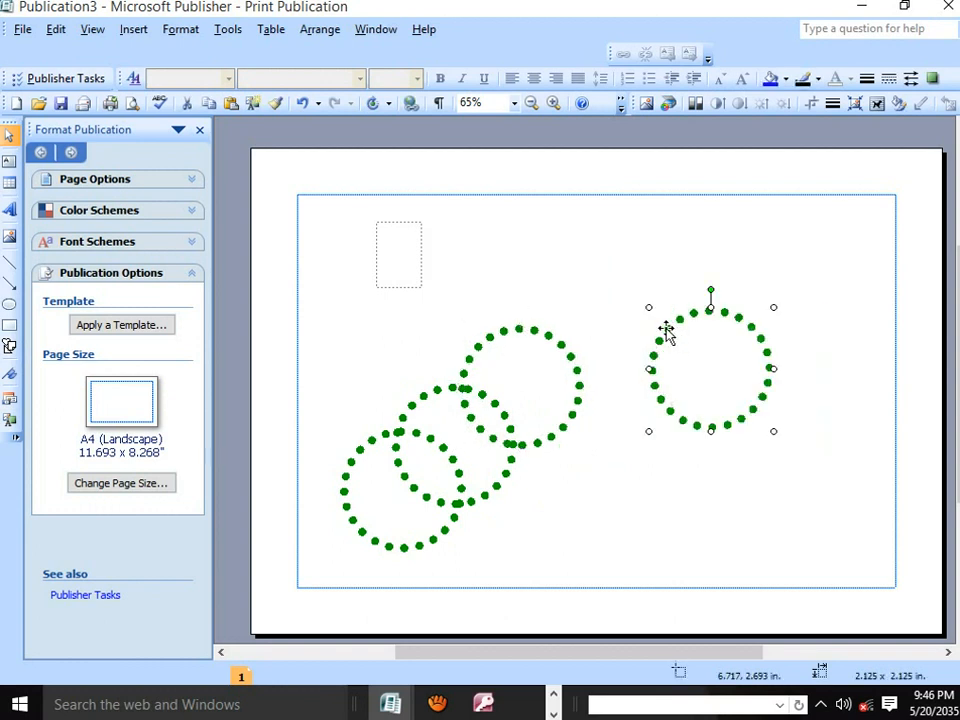
drag(671, 331, 559, 313)
Step: Paste two more circles, placing one at the margin's upper-right corner and the other overlapping its lower-left side
right_click(752, 318)
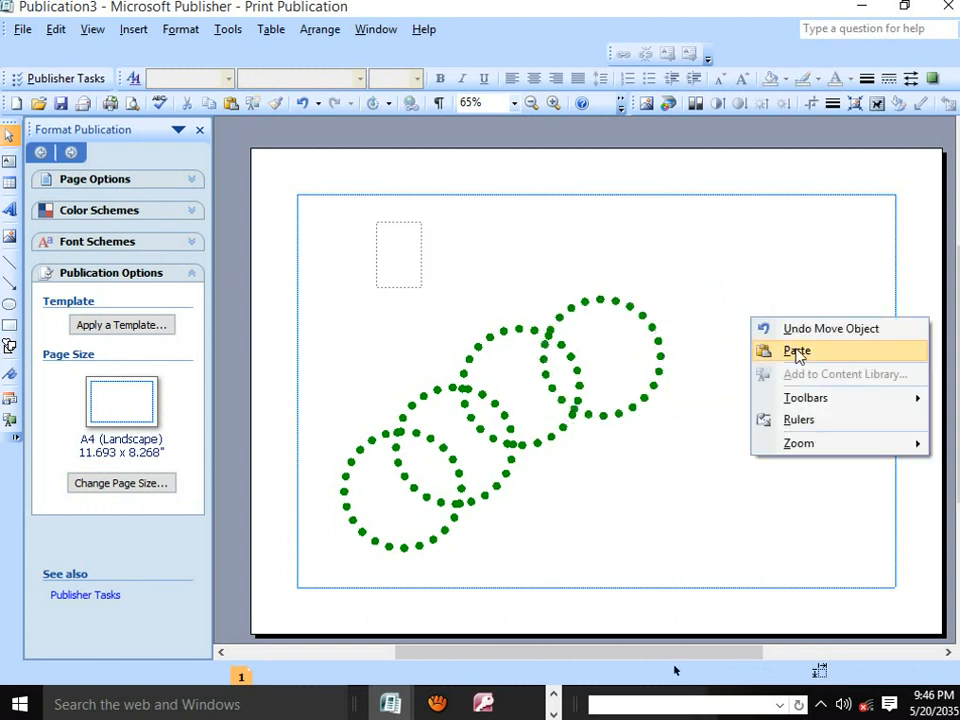
click(797, 352)
drag(770, 347, 655, 326)
right_click(795, 386)
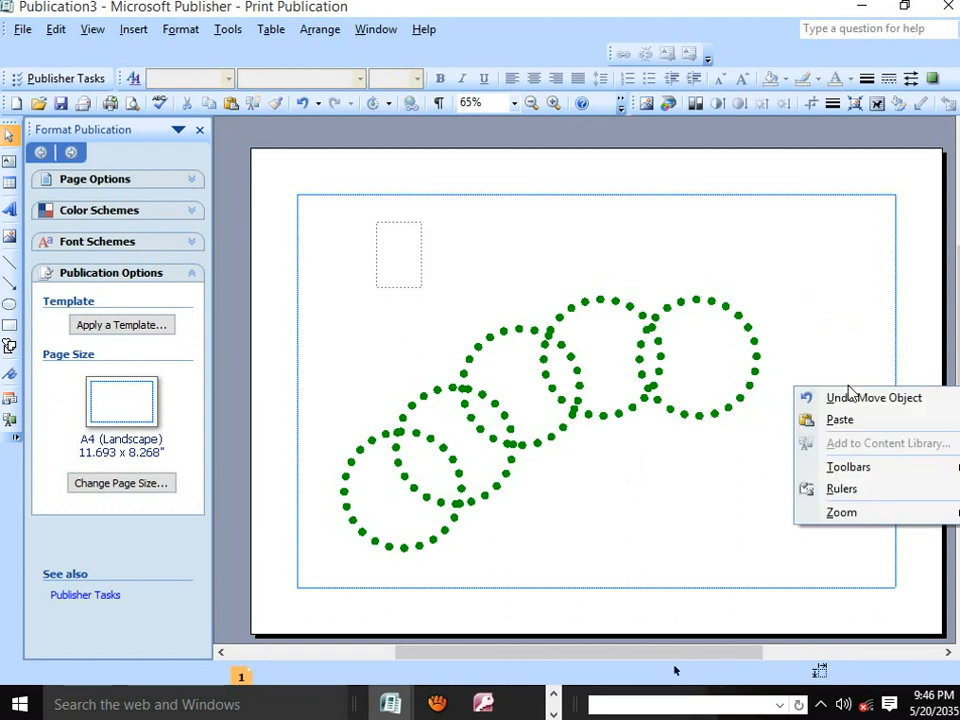
click(857, 418)
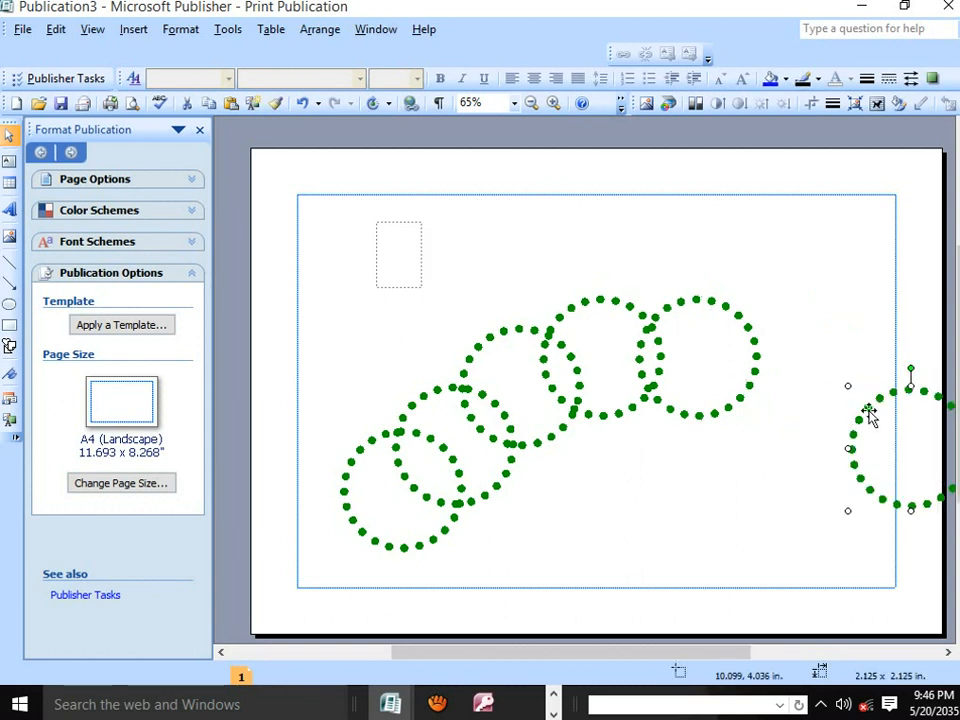
drag(870, 416, 796, 208)
click(727, 325)
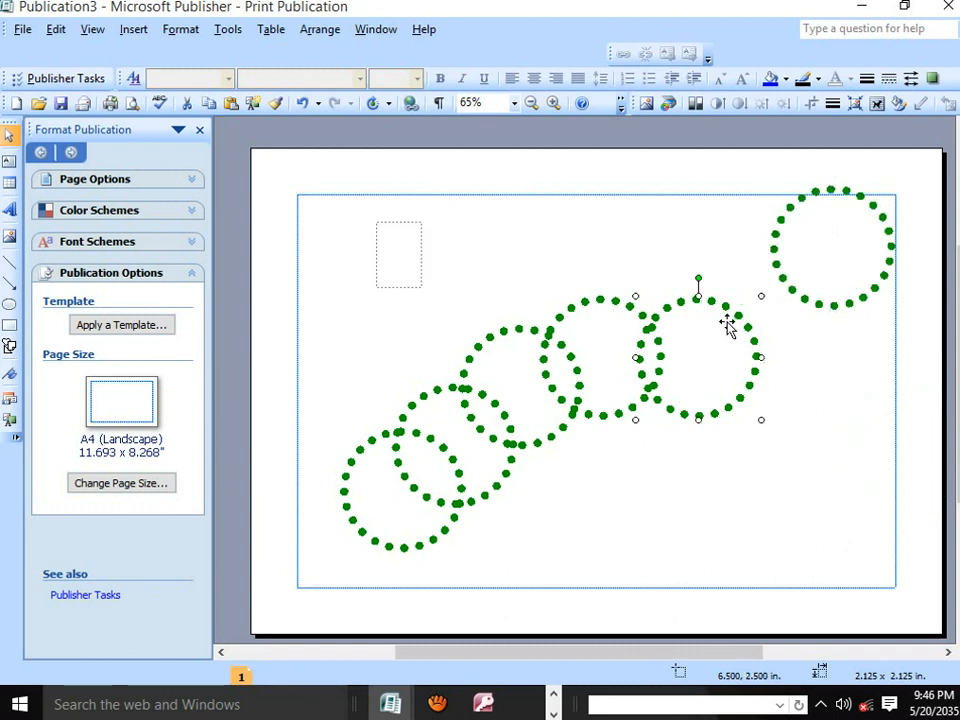
drag(729, 313, 790, 234)
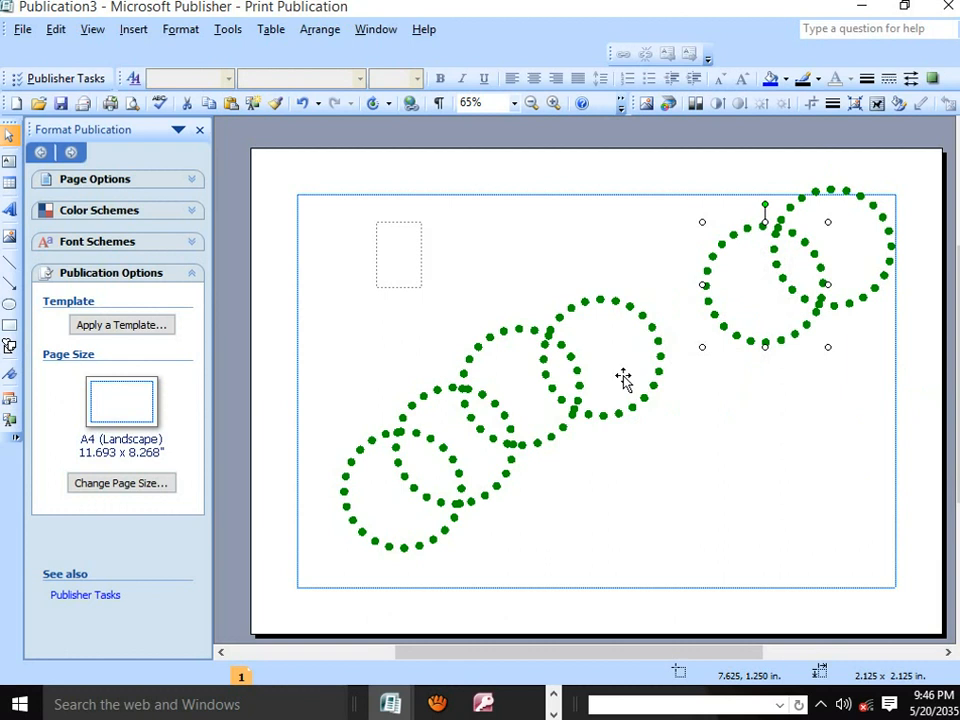
Step: Paste a seventh dotted circle into the gap in the chain so it overlaps both neighboring circles
right_click(730, 405)
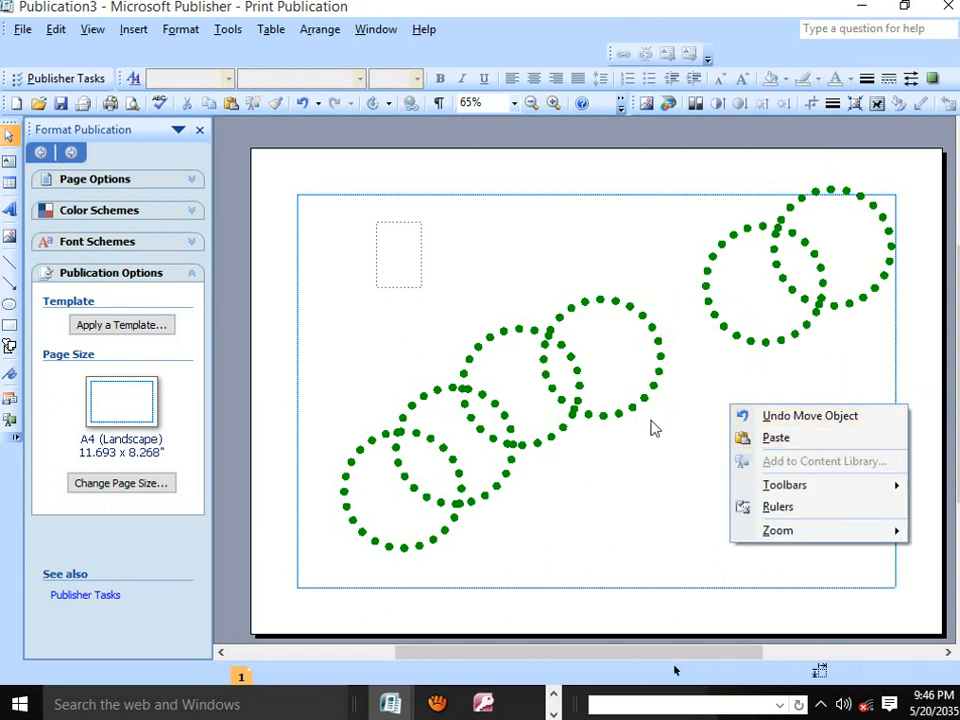
click(776, 438)
drag(765, 414, 651, 262)
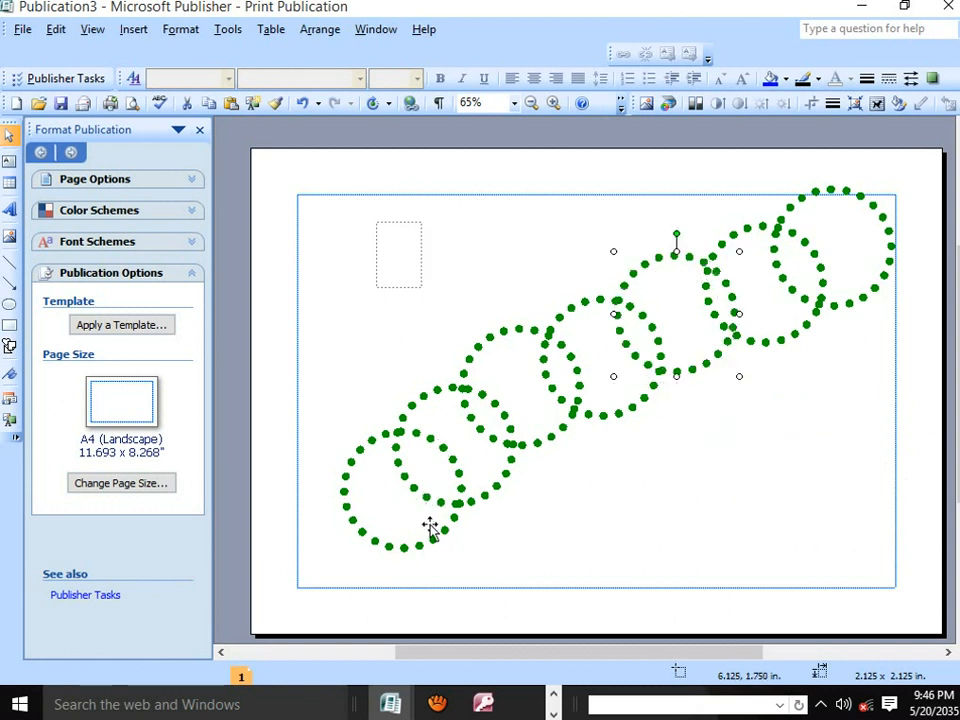
Step: Move the lowest circle to the margin's lower-left corner and shift the next four circles to even out the diagonal chain
drag(375, 542, 327, 567)
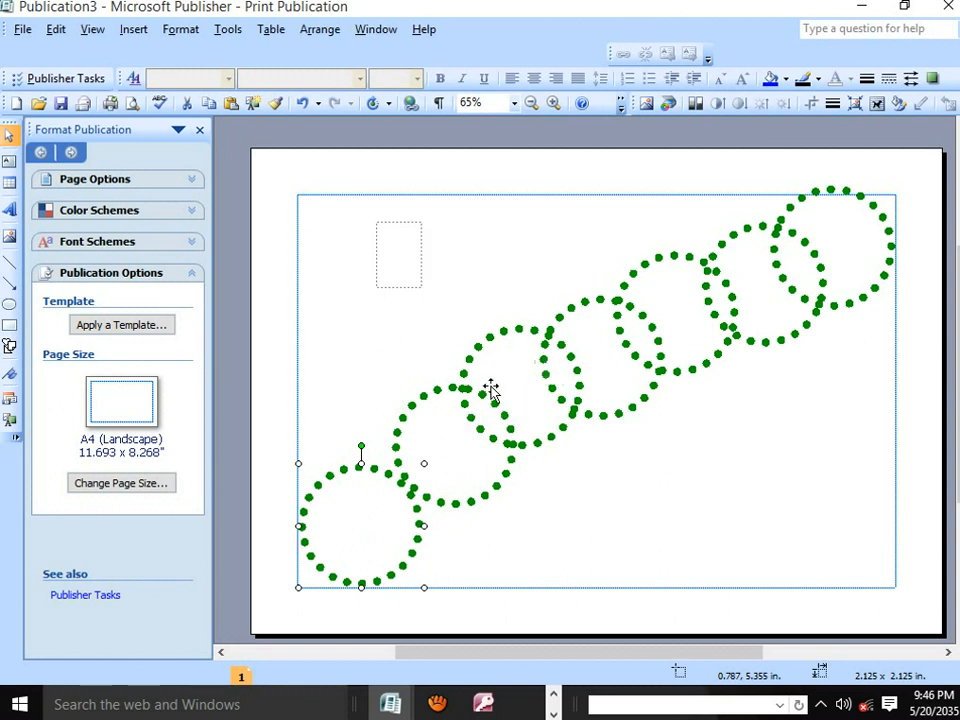
click(404, 419)
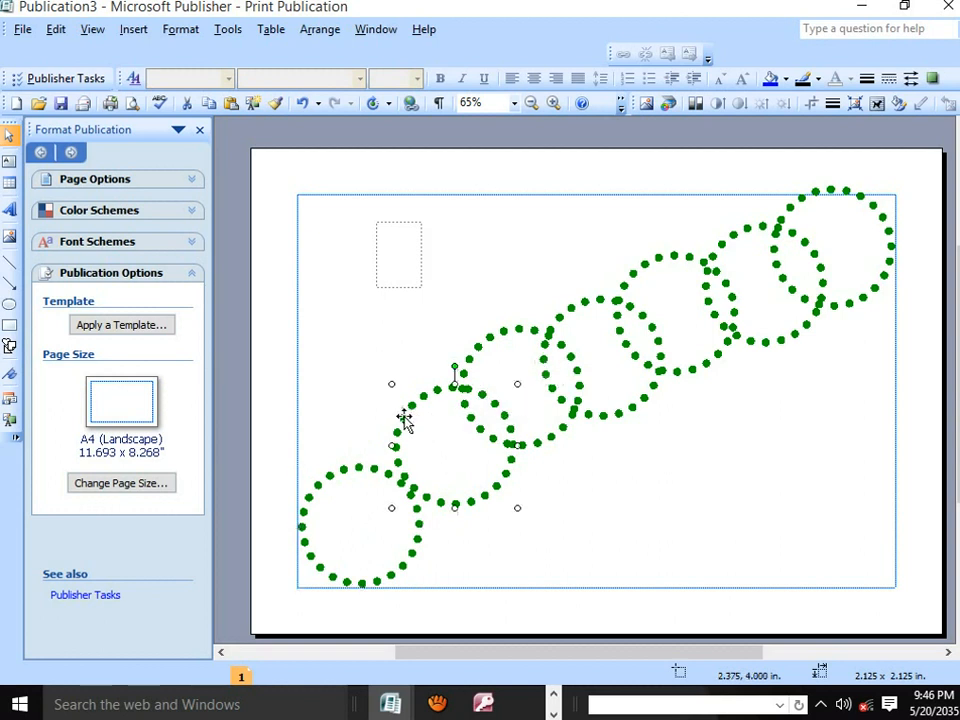
drag(404, 424, 364, 446)
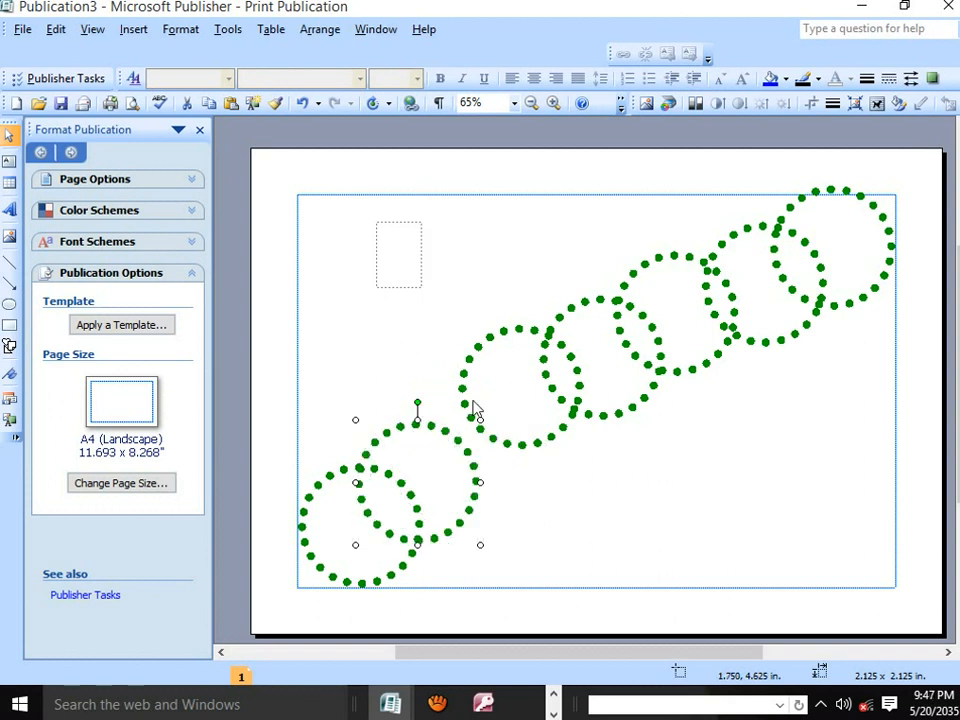
click(474, 410)
drag(467, 403, 437, 454)
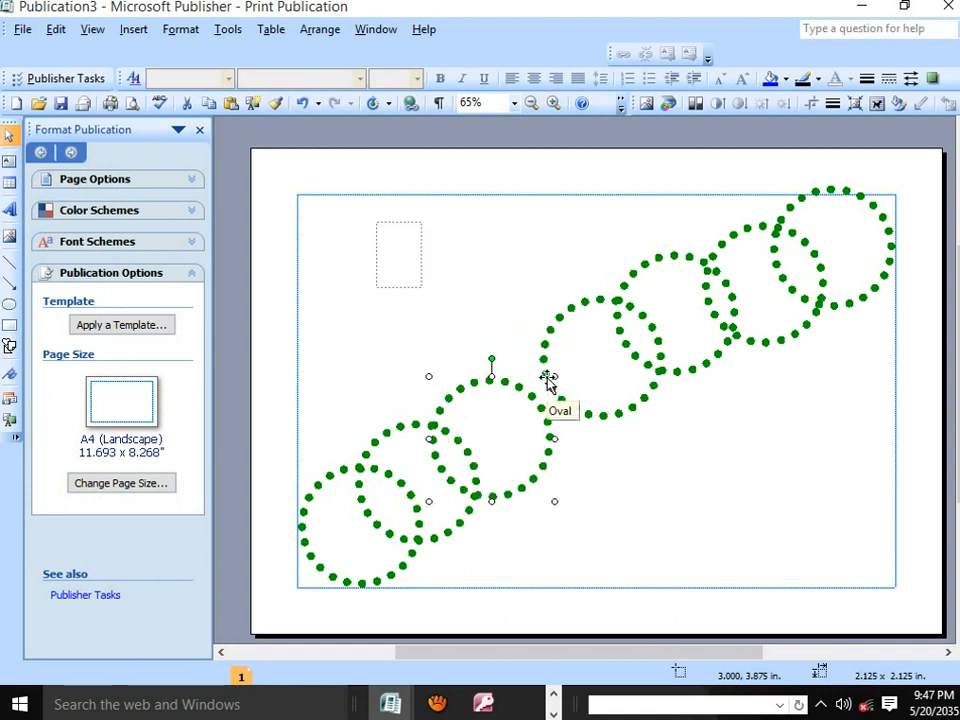
drag(548, 378, 520, 412)
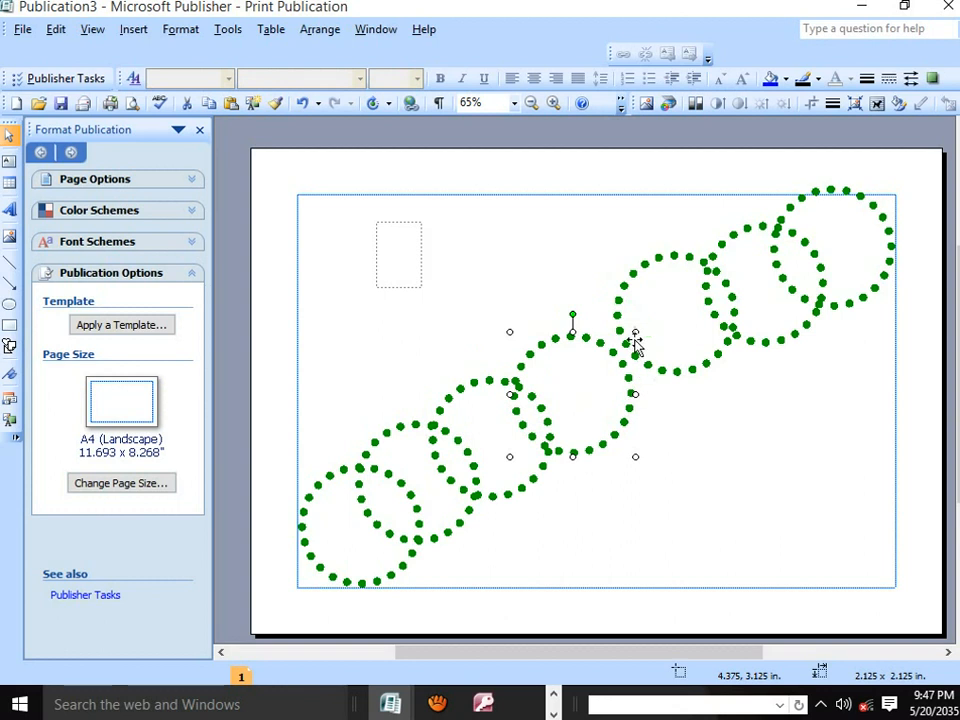
drag(621, 347, 621, 376)
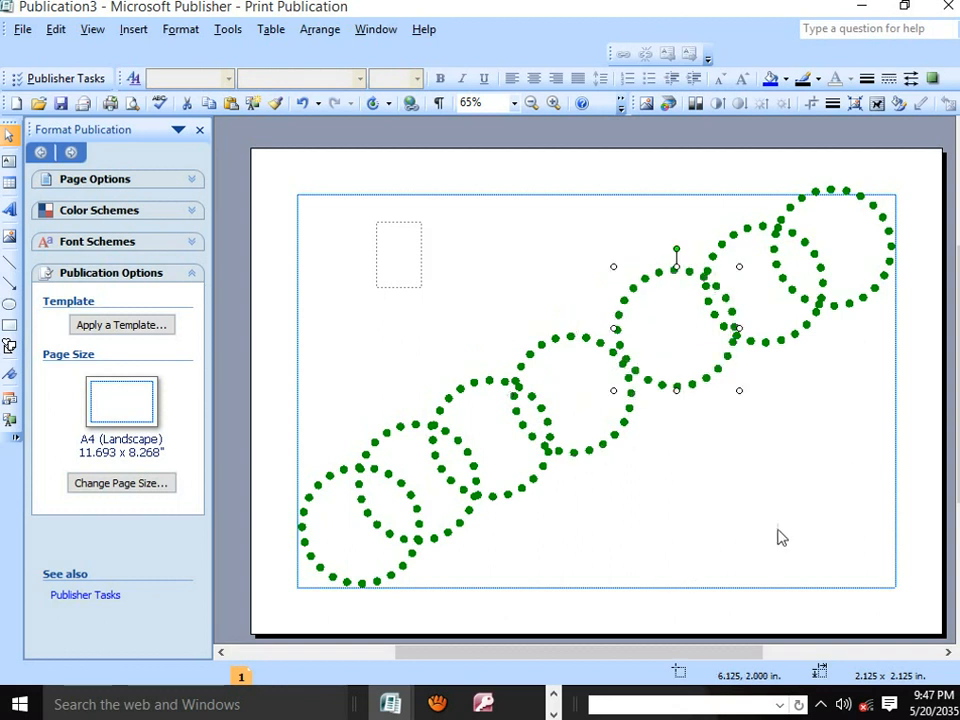
Step: Format the middle circle of the chain with a blue line color and a dash-dot pattern
right_click(537, 350)
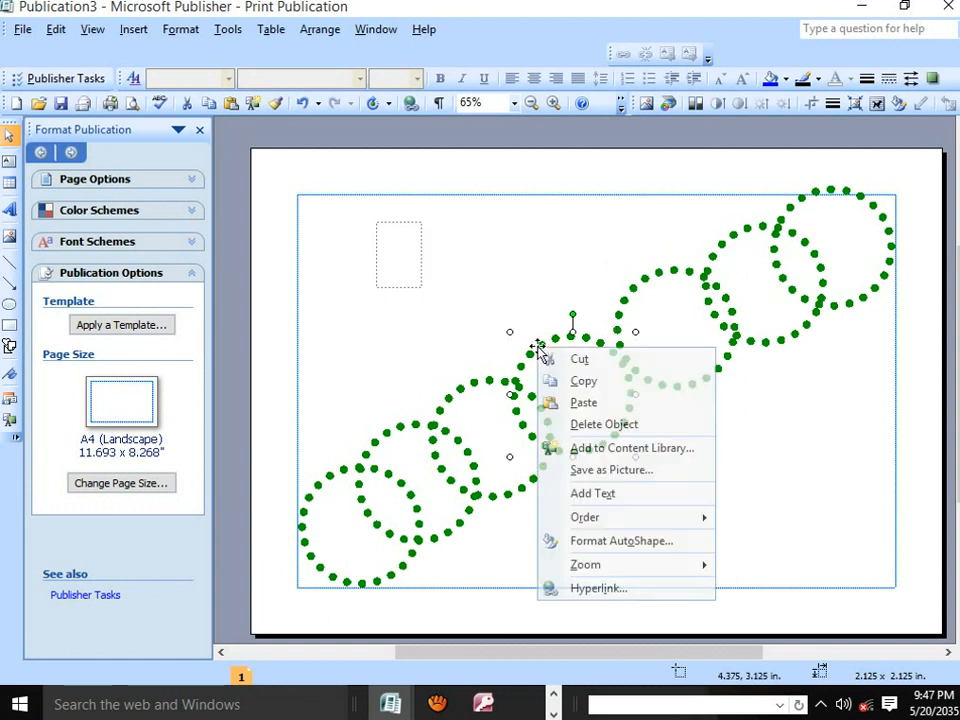
click(635, 541)
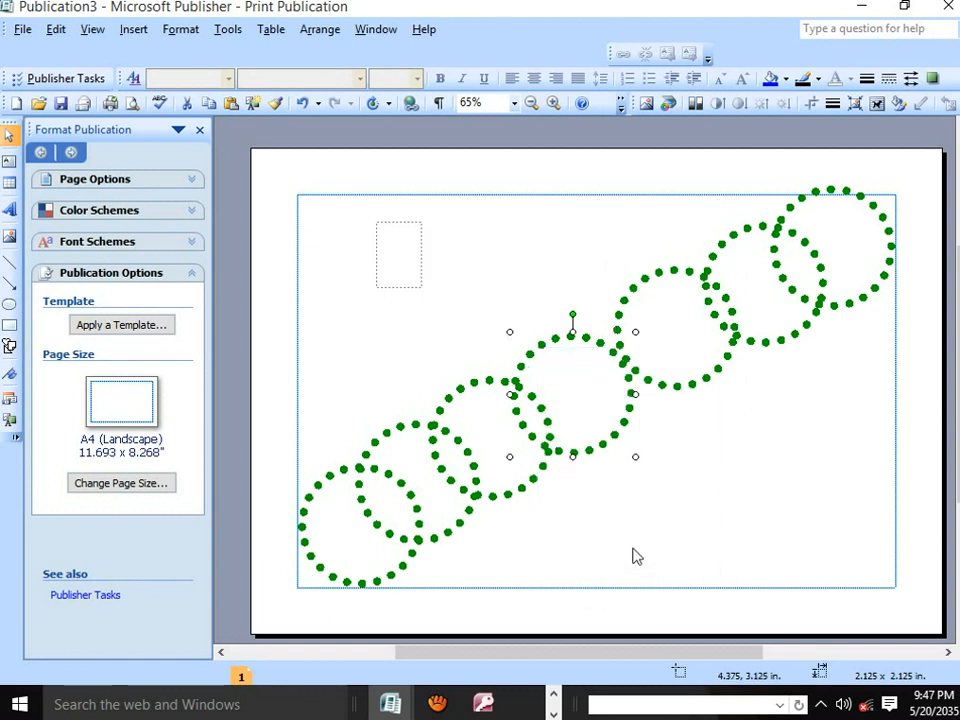
click(440, 297)
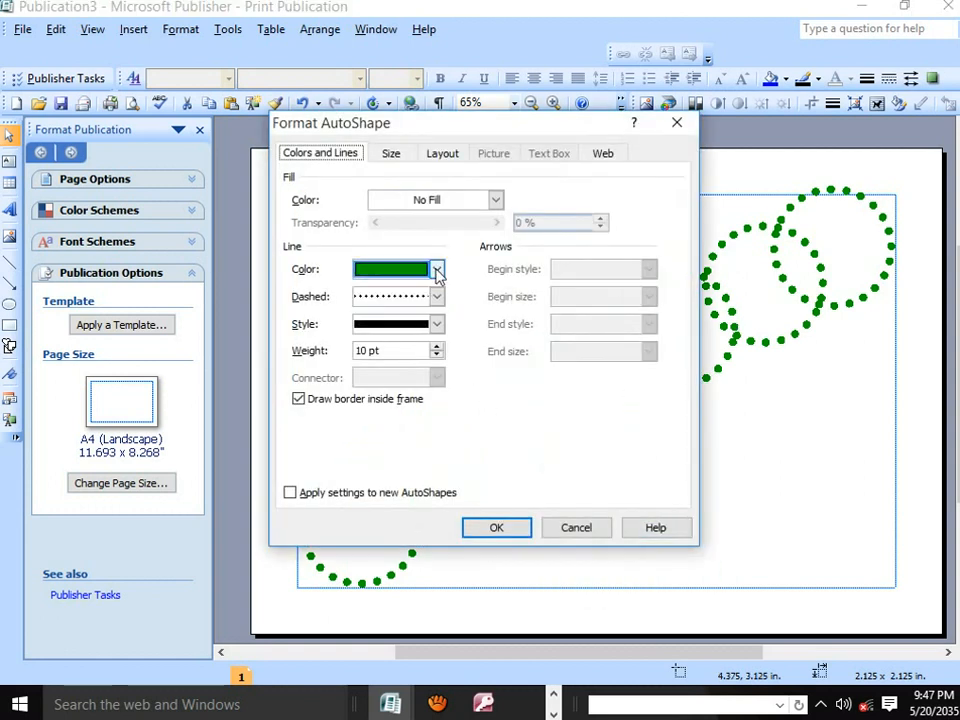
click(437, 270)
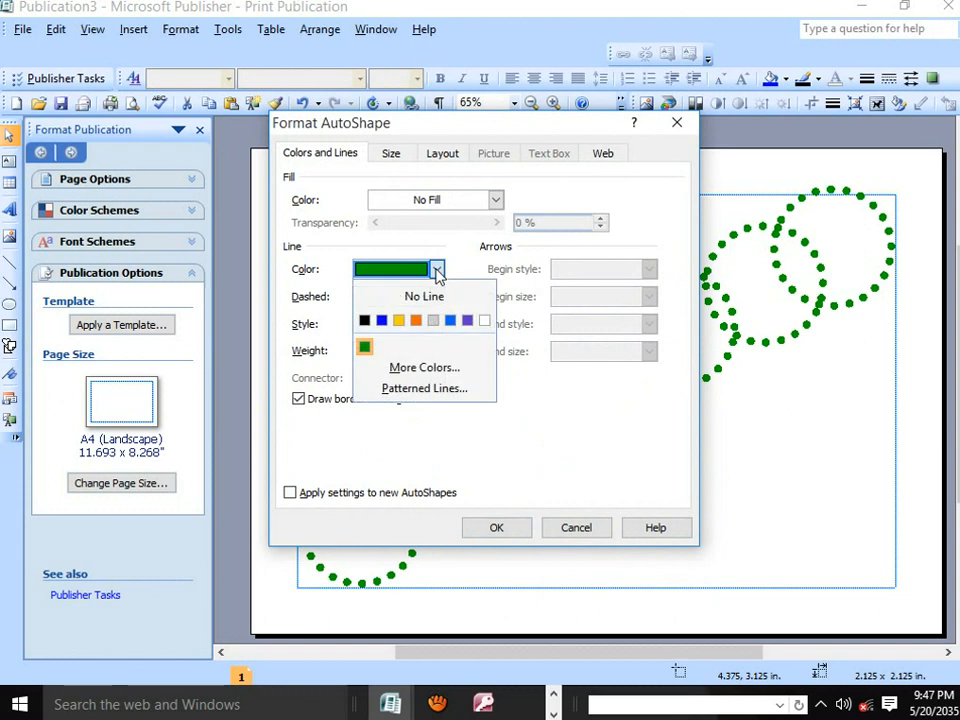
click(450, 321)
click(437, 298)
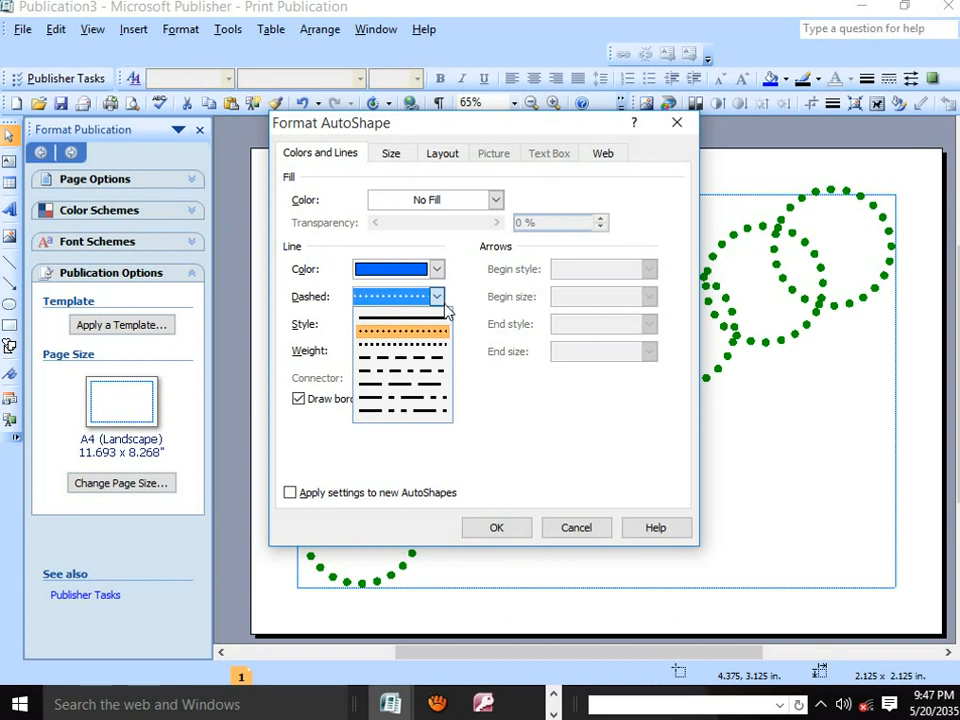
click(427, 378)
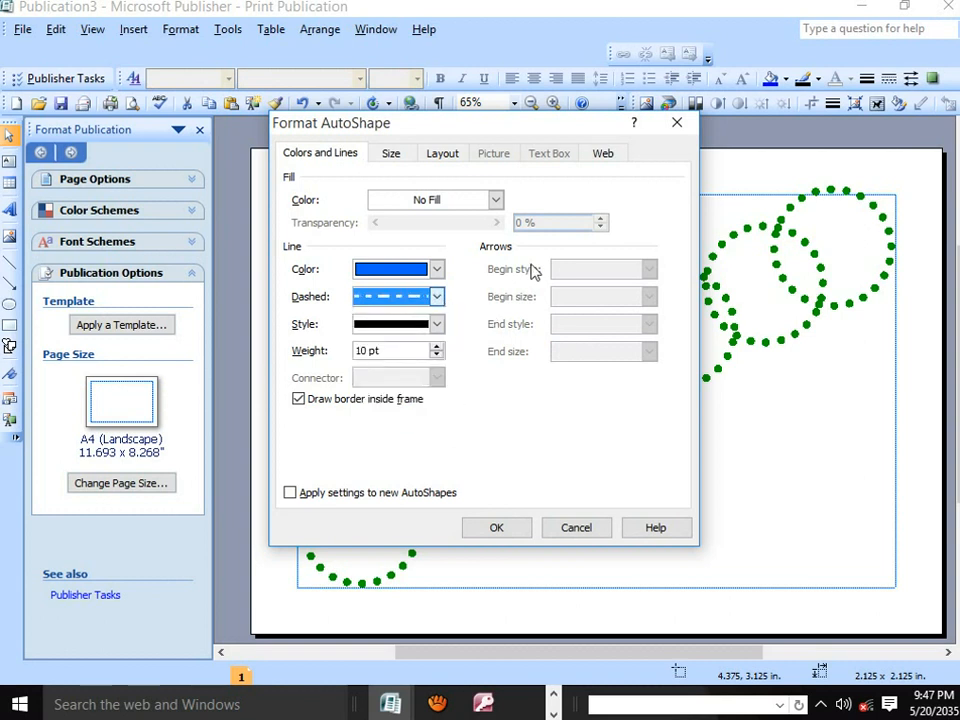
click(494, 529)
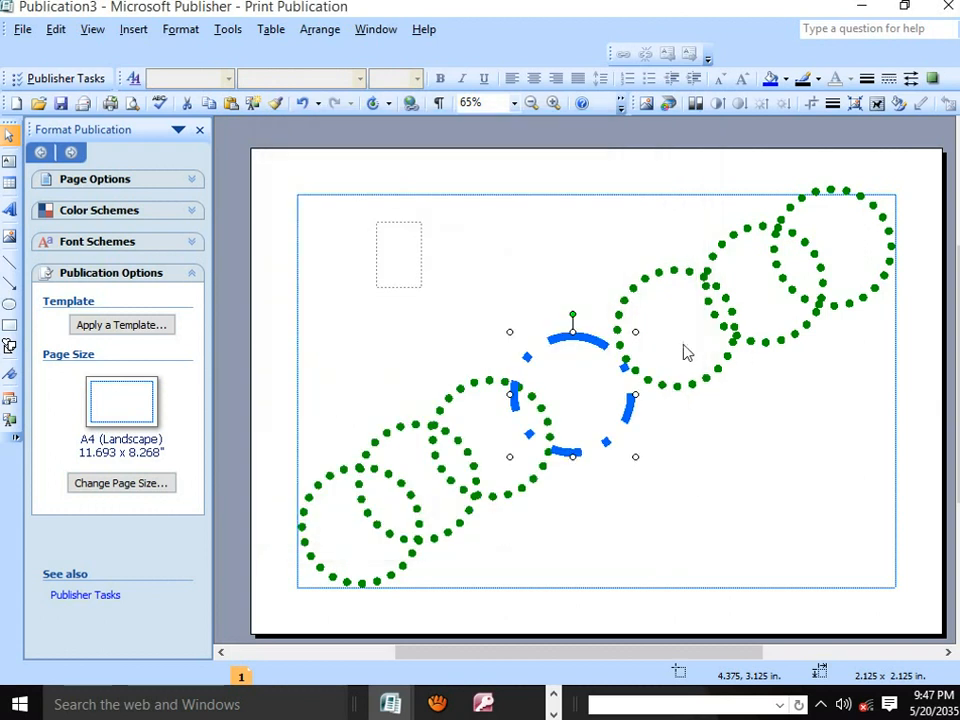
Step: Give the circle second from the chain's upper-right end the second 4½ pt double-line style with a 9.5 pt weight
click(636, 290)
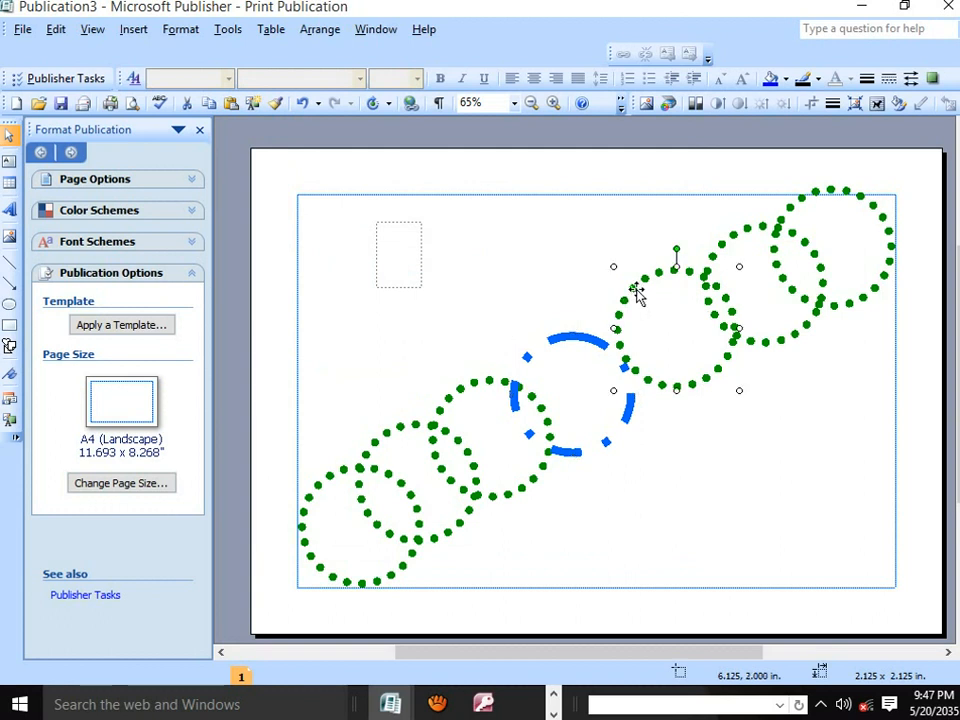
right_click(733, 244)
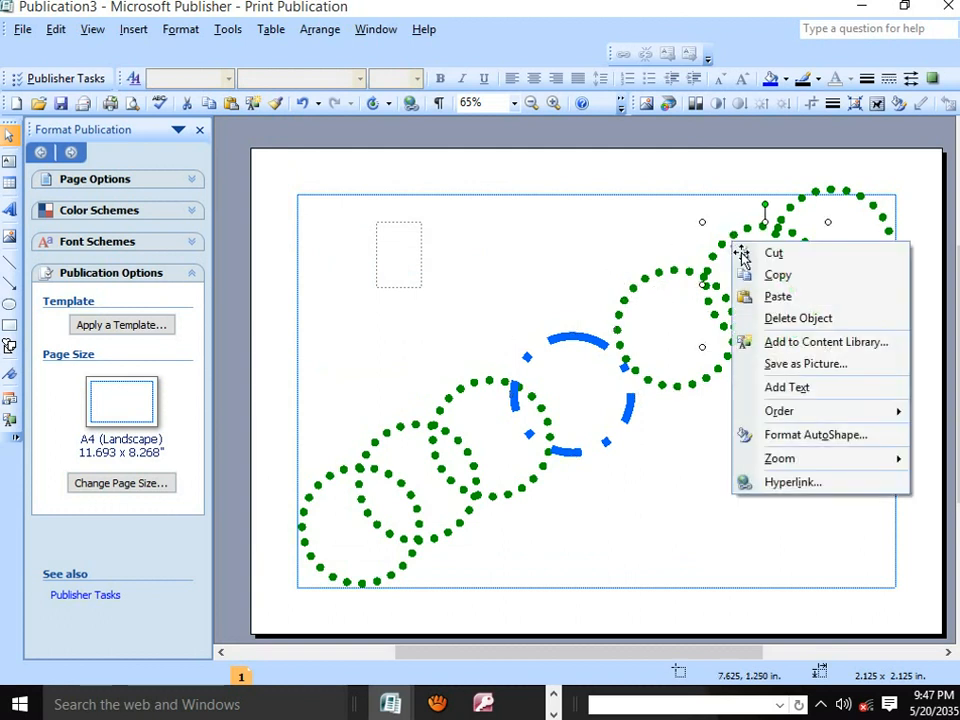
click(815, 446)
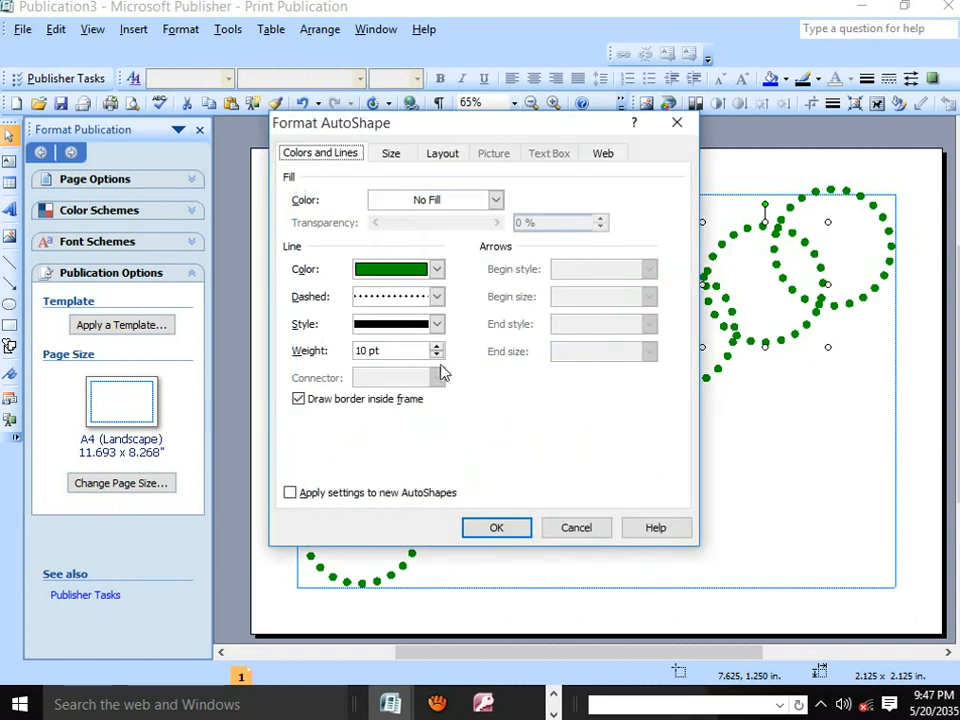
click(438, 324)
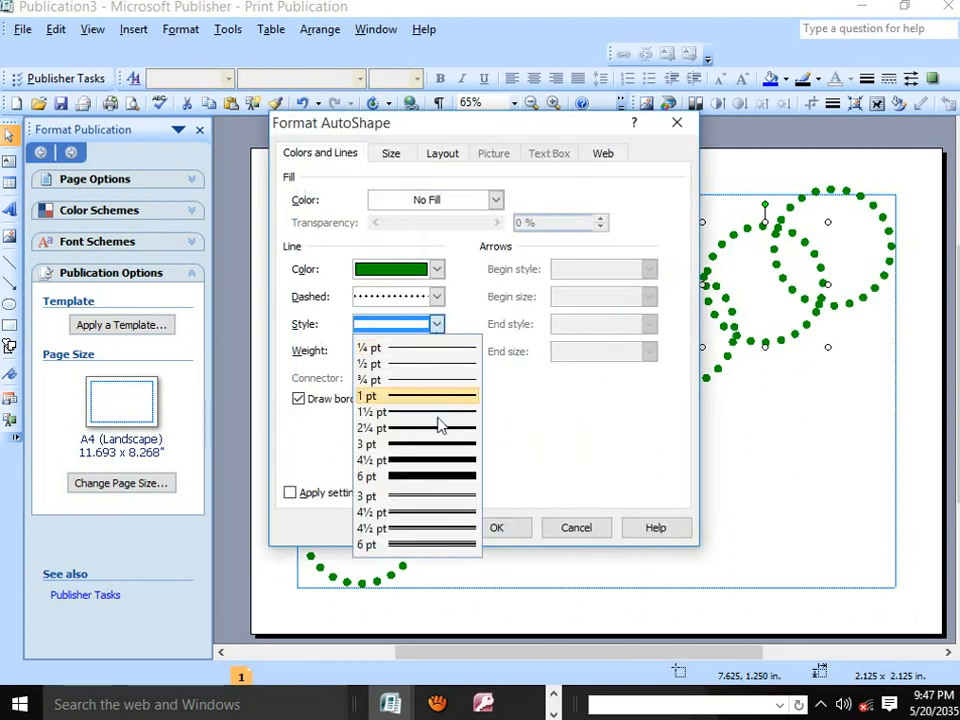
click(440, 529)
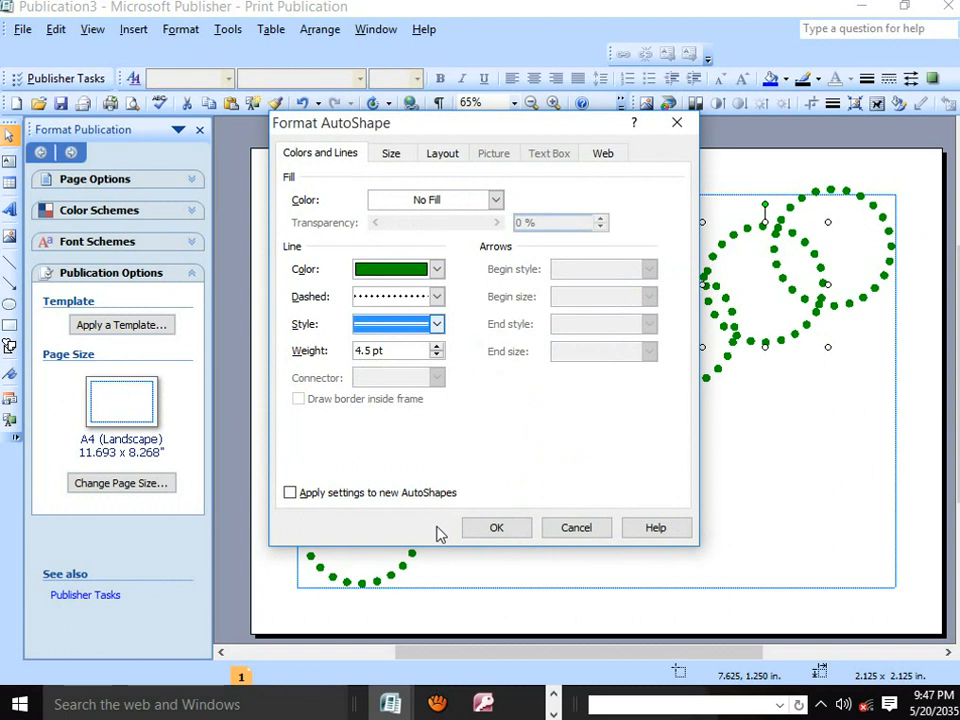
click(437, 346)
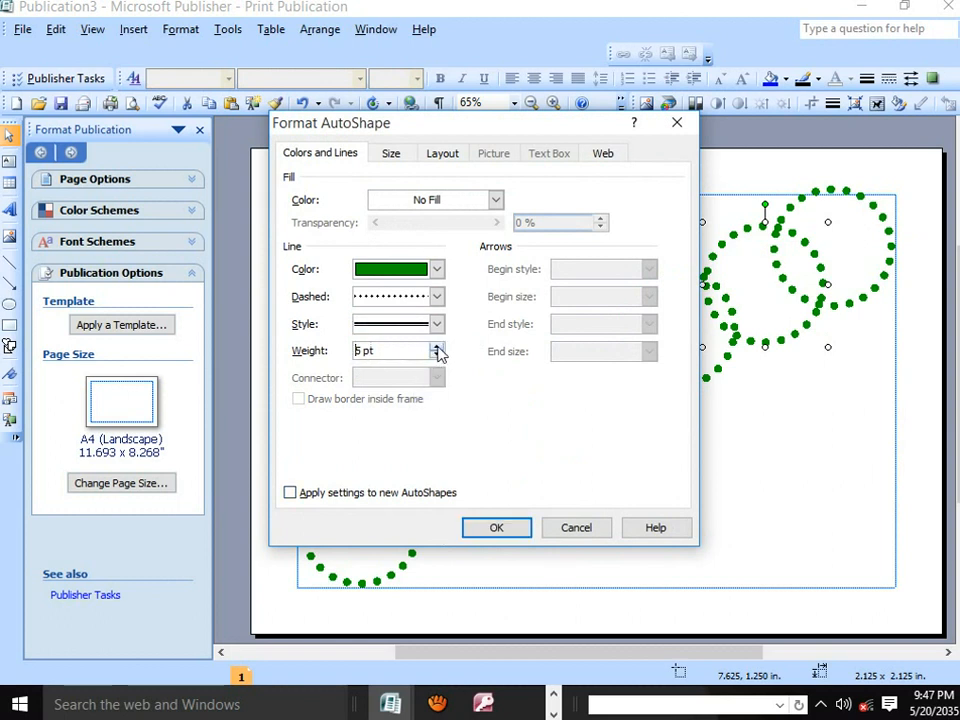
click(437, 354)
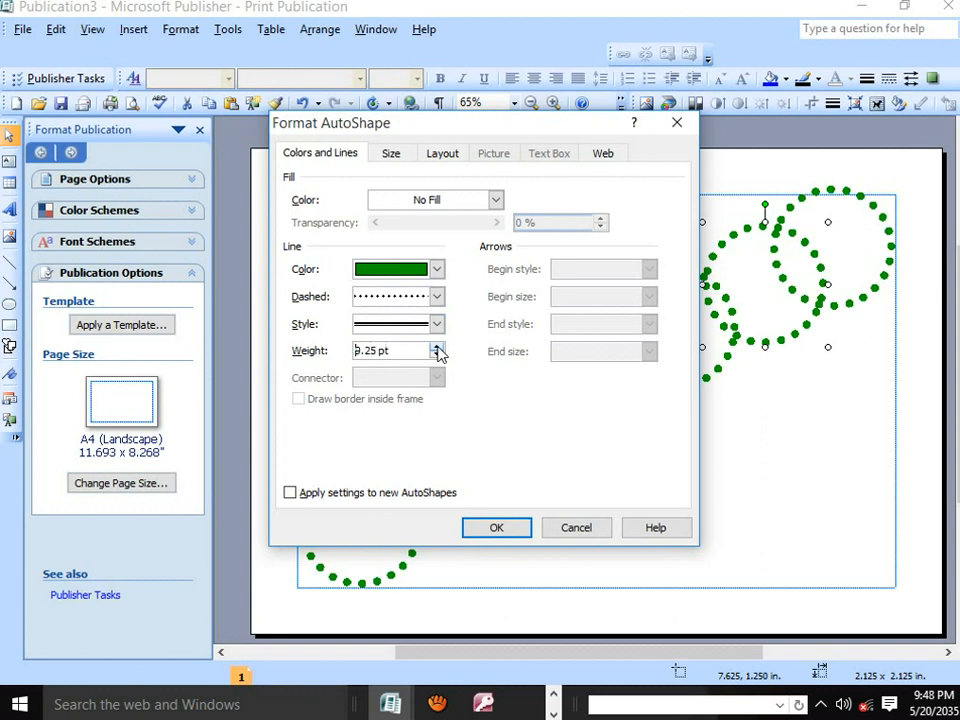
Step: Color that circle's outline orange-red from the standard colors, make the line solid, and apply the formatting
click(437, 270)
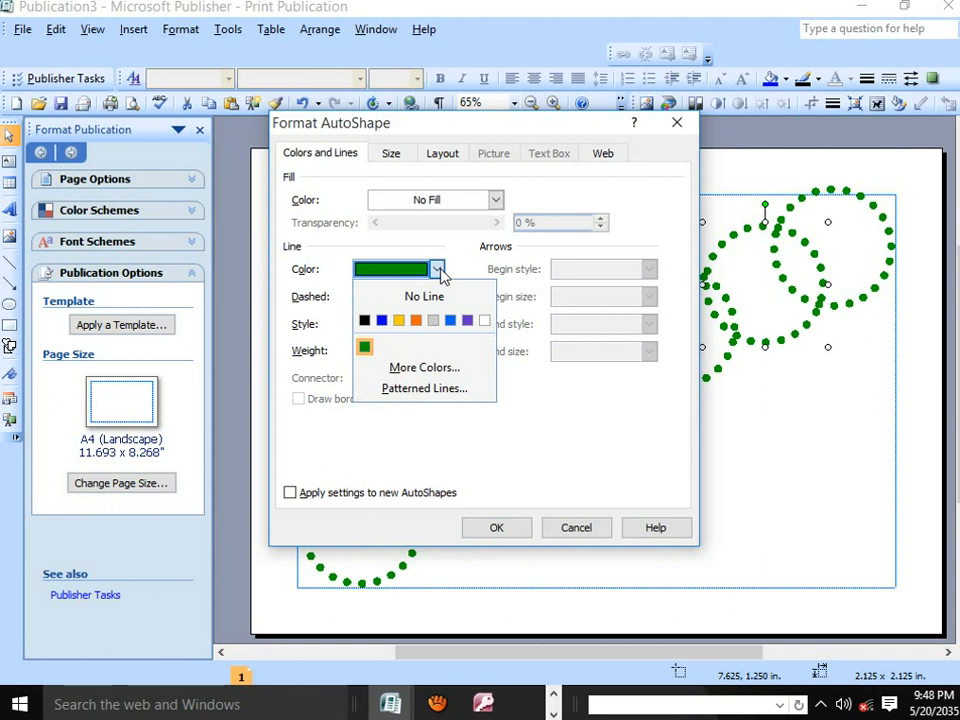
click(439, 272)
click(439, 272)
click(418, 369)
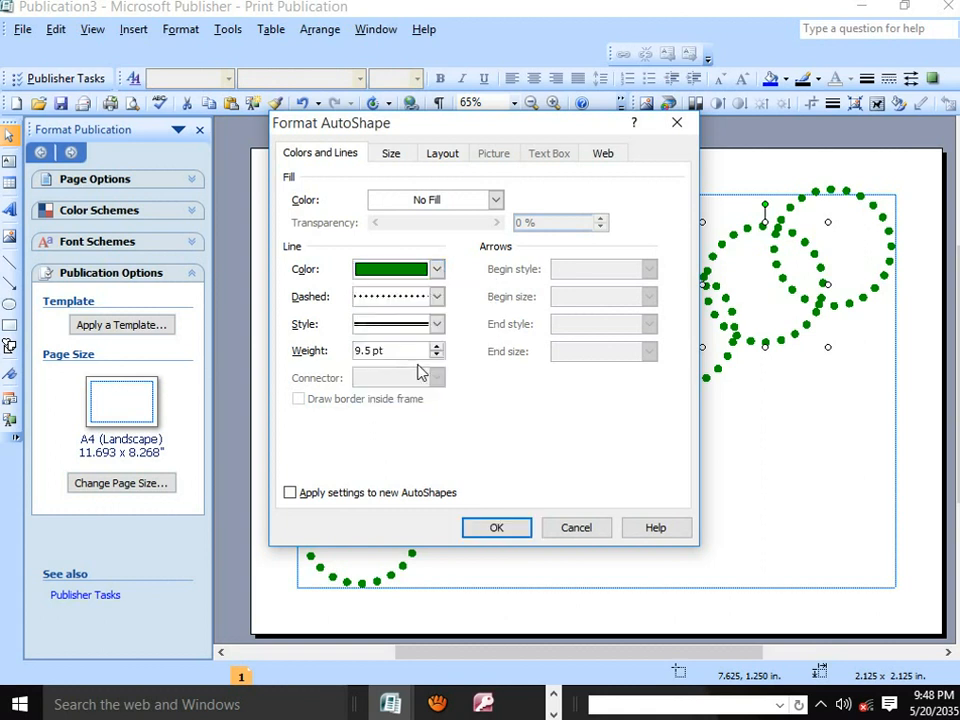
click(436, 333)
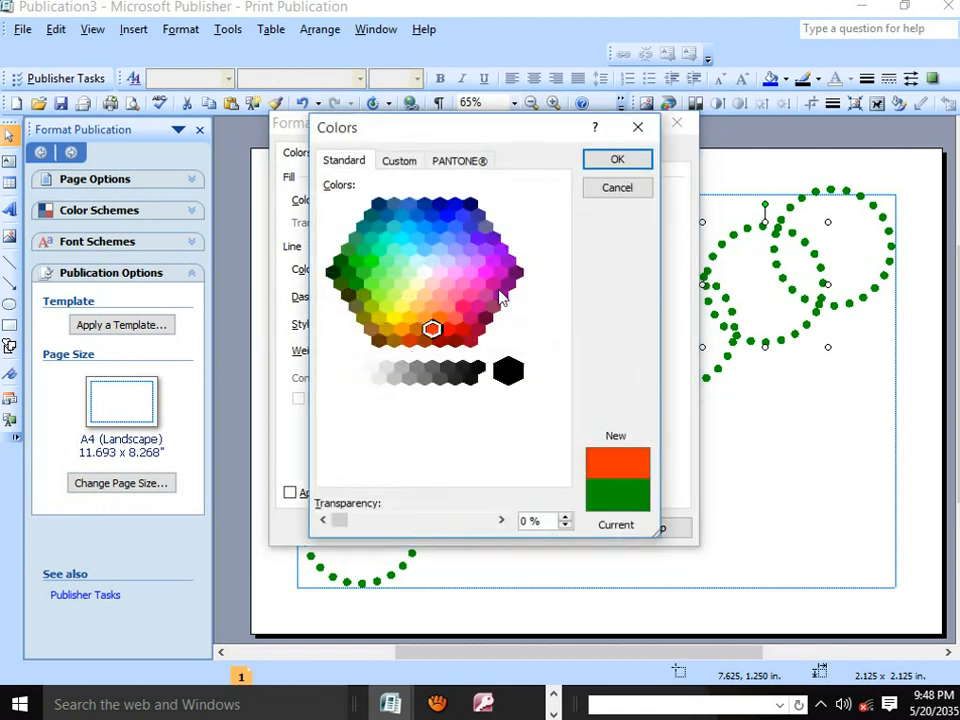
click(614, 163)
click(436, 297)
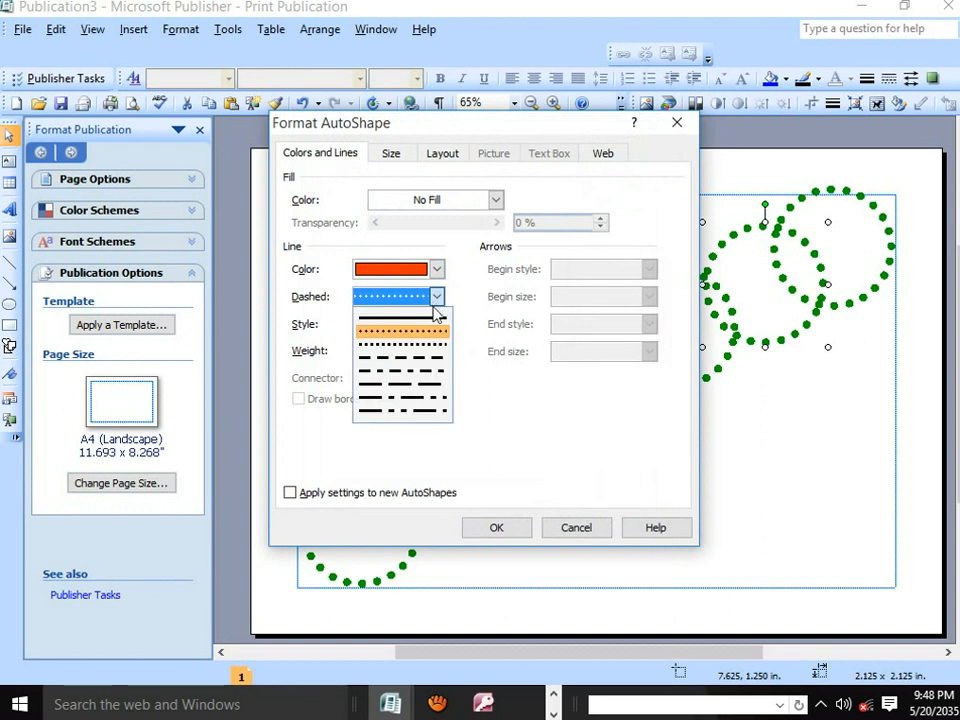
click(424, 319)
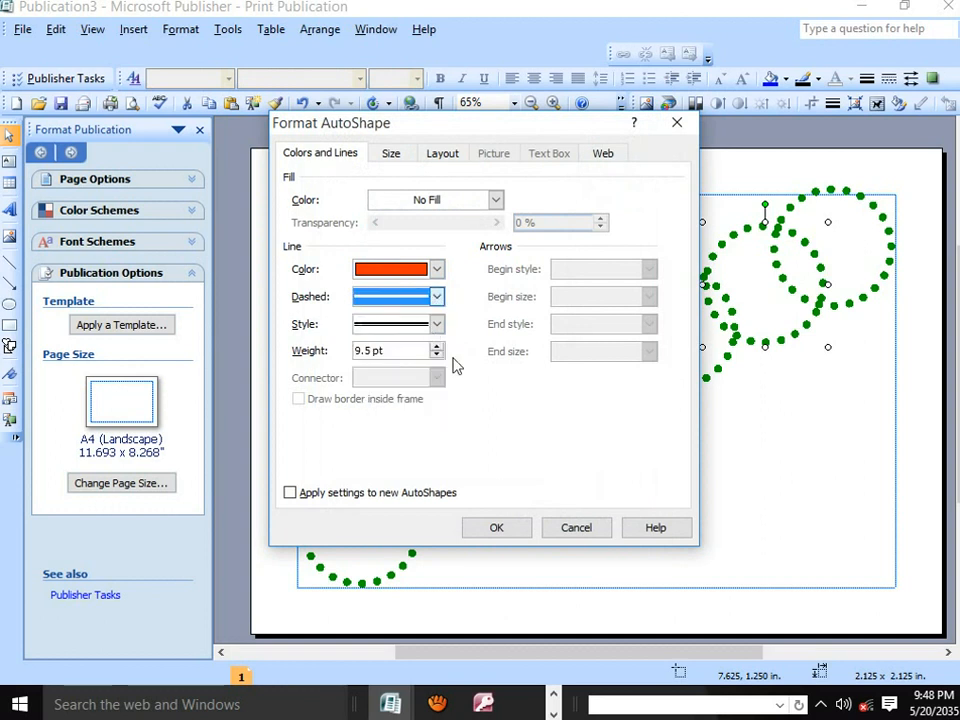
click(516, 528)
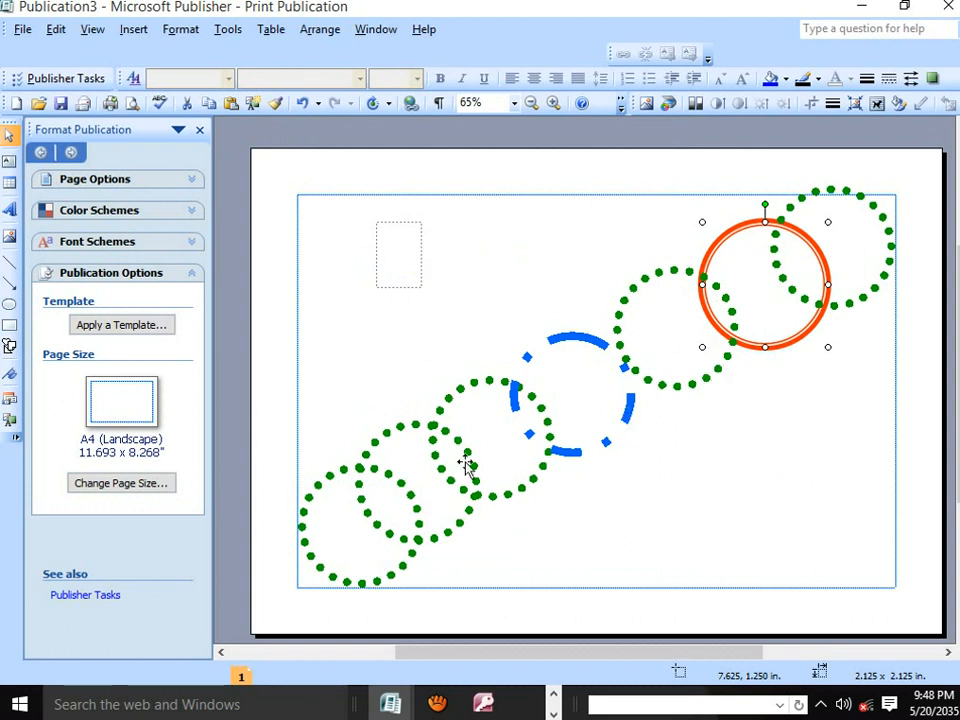
Step: Give the circle second from the chain's lower-left end a solid line with the second 4½ pt double-line style
click(386, 483)
right_click(386, 480)
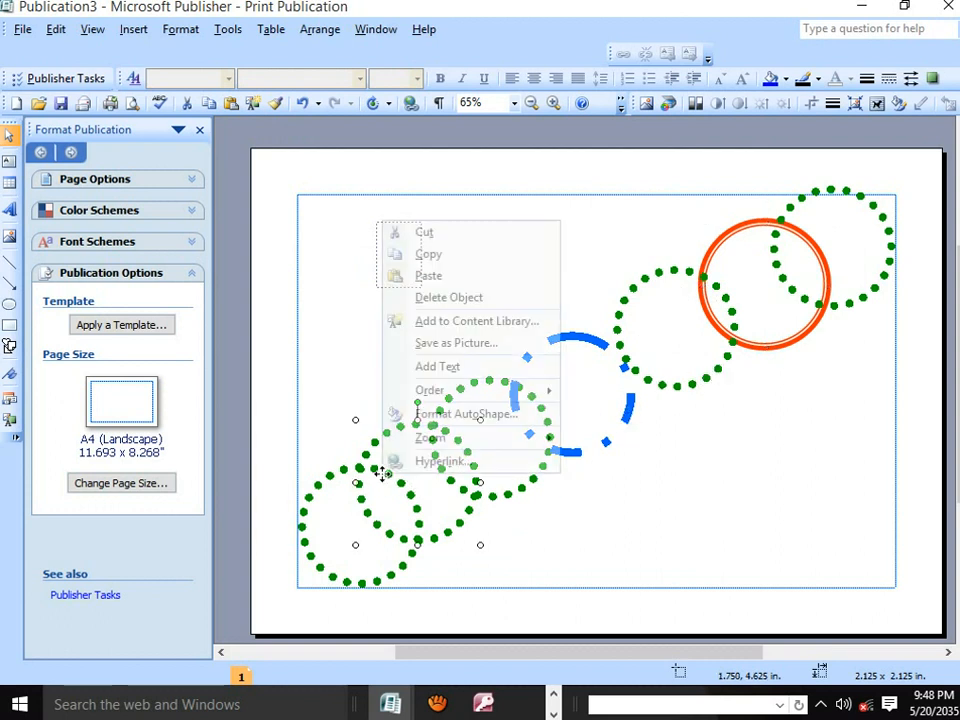
click(434, 414)
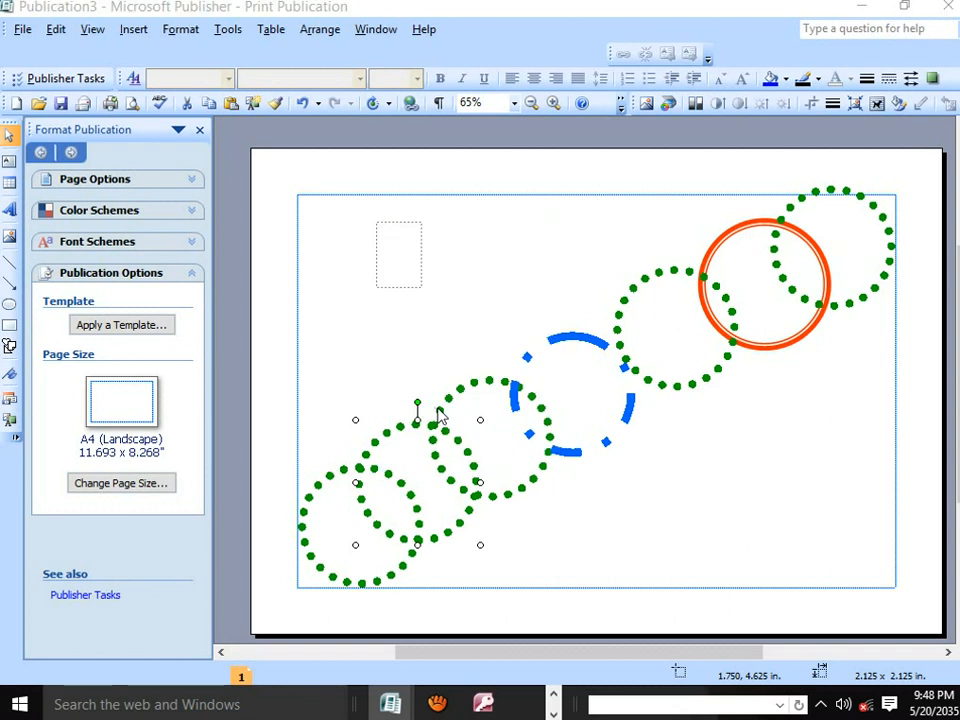
click(436, 298)
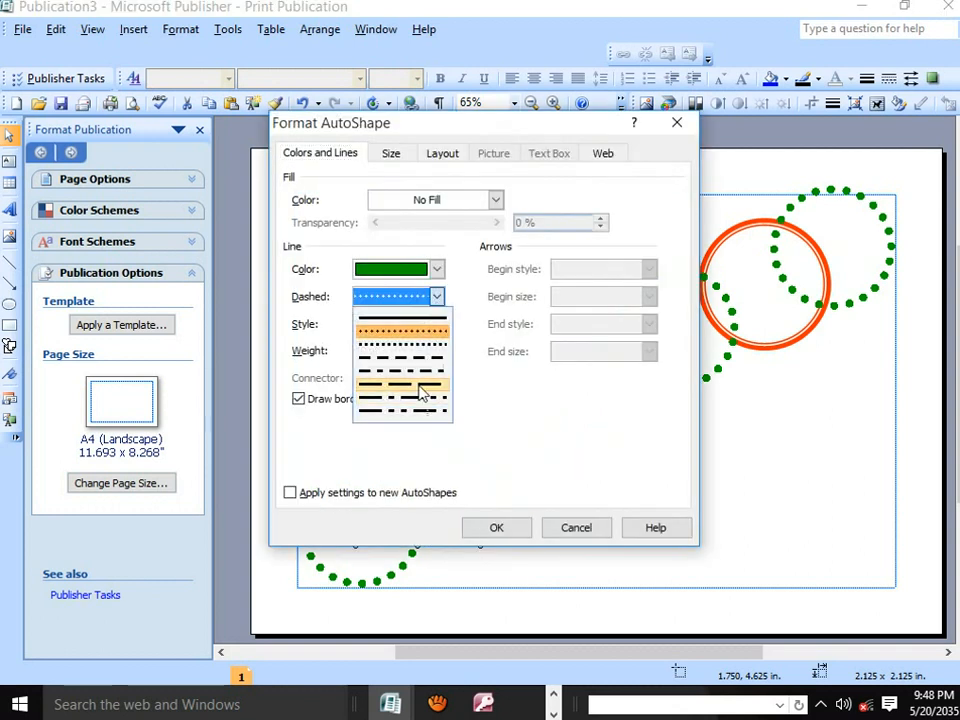
click(421, 320)
click(437, 324)
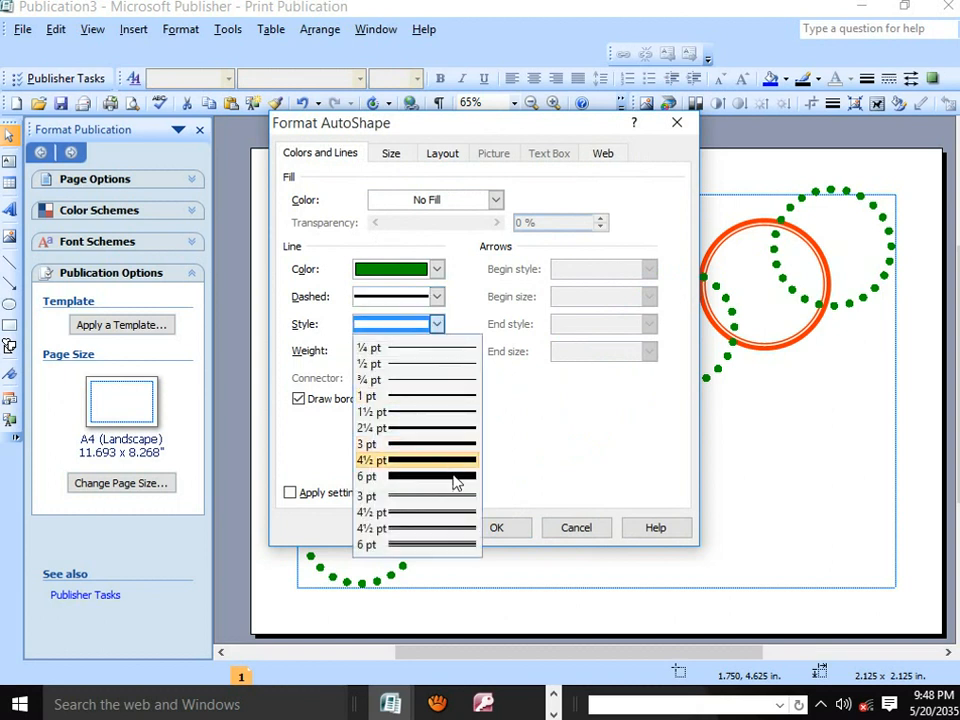
click(439, 528)
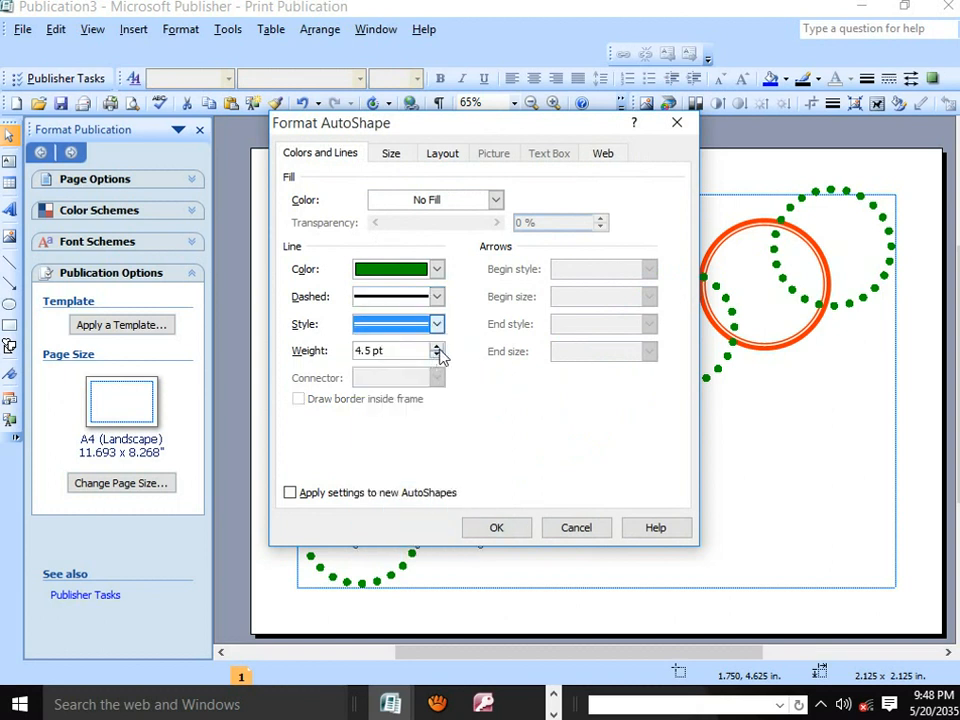
Step: Set the line weight of that double-line green circle to 14.25 pt and apply the formatting
click(437, 347)
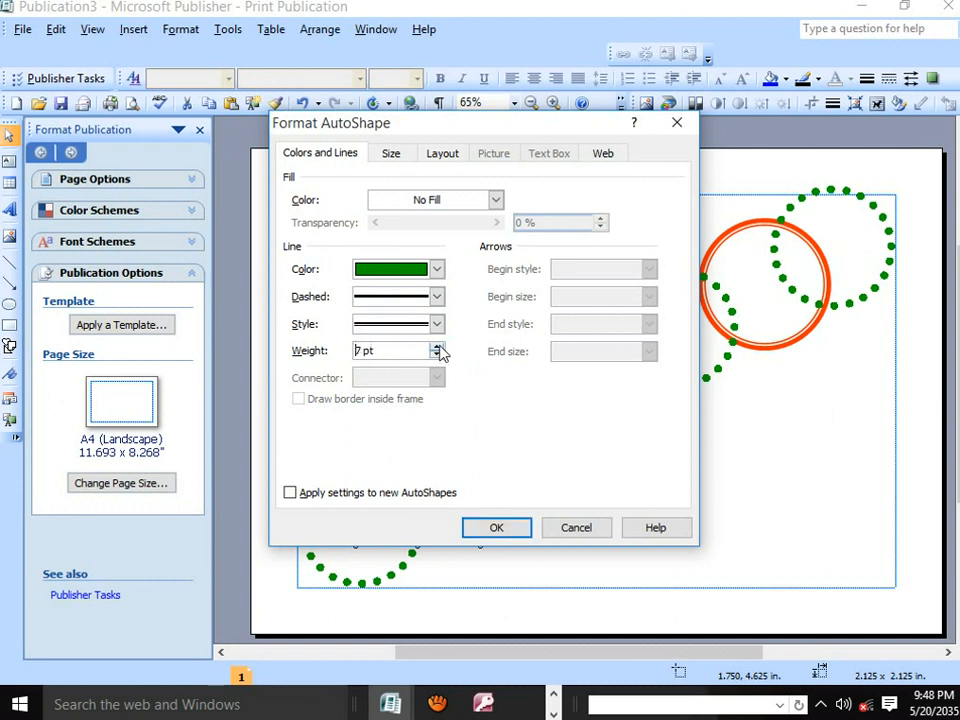
click(437, 354)
click(437, 347)
click(437, 347)
click(437, 347)
click(437, 347)
click(437, 347)
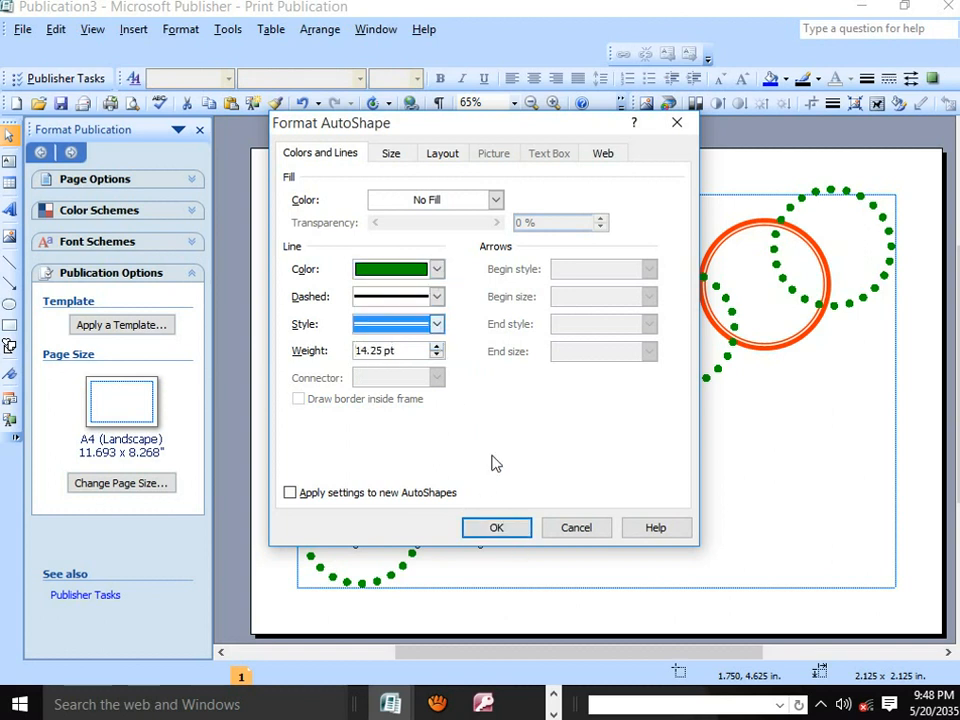
click(514, 528)
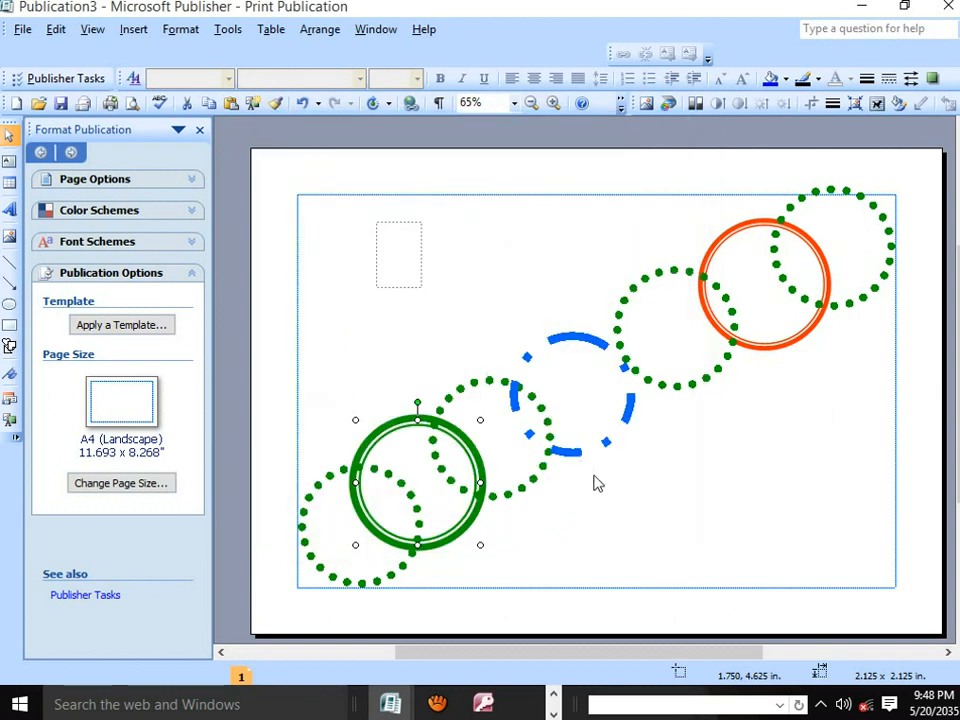
Step: Change the line color of the dotted circle just below the blue one to the recently used orange-red
right_click(481, 384)
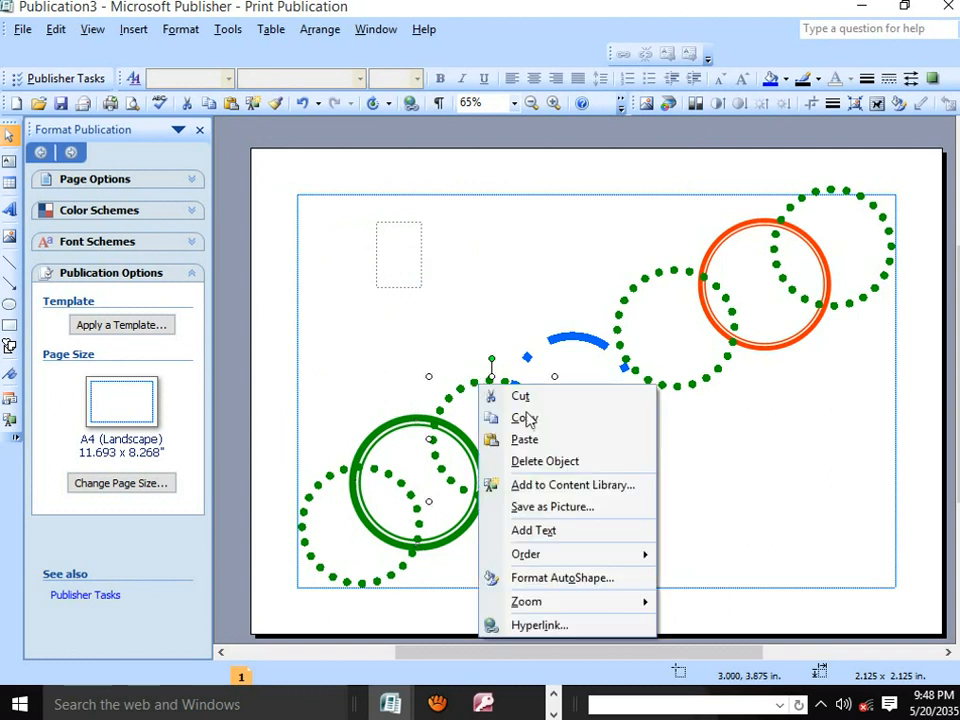
click(611, 580)
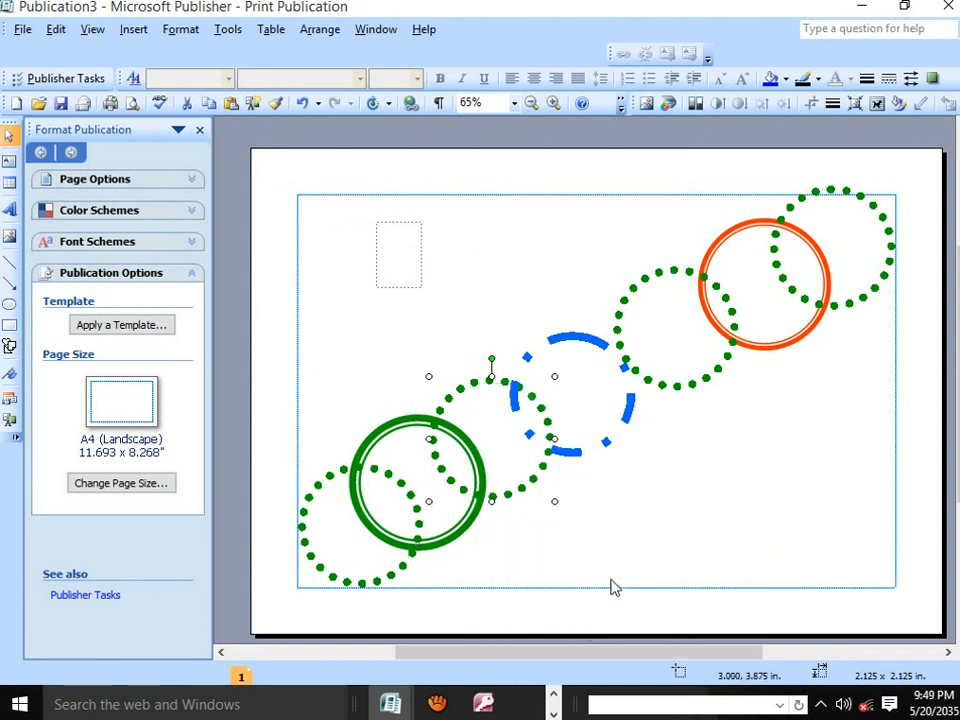
click(439, 300)
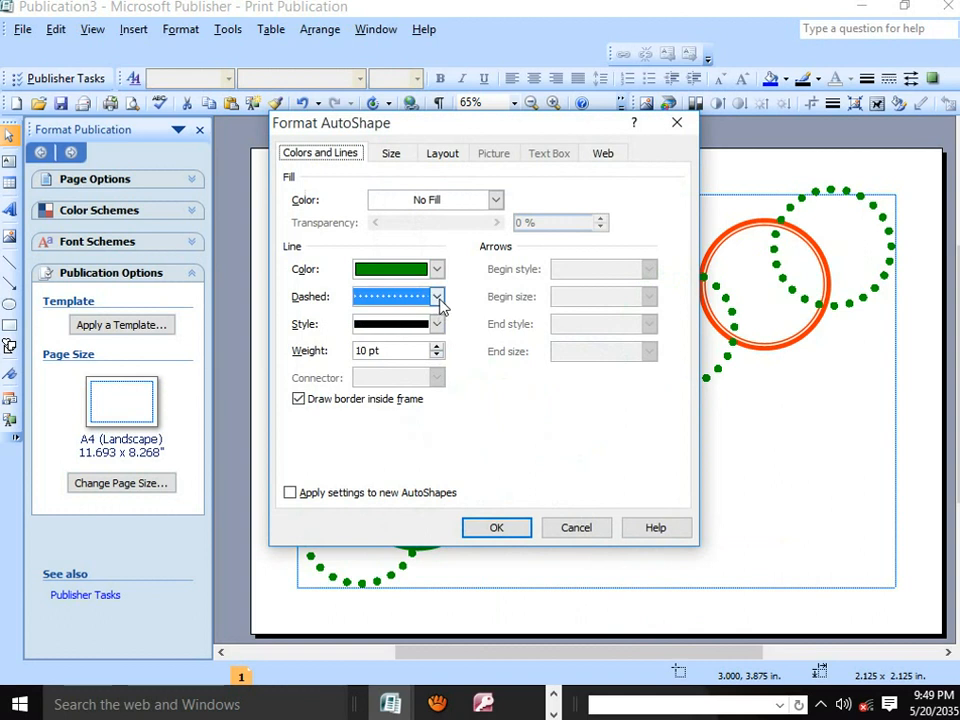
click(437, 269)
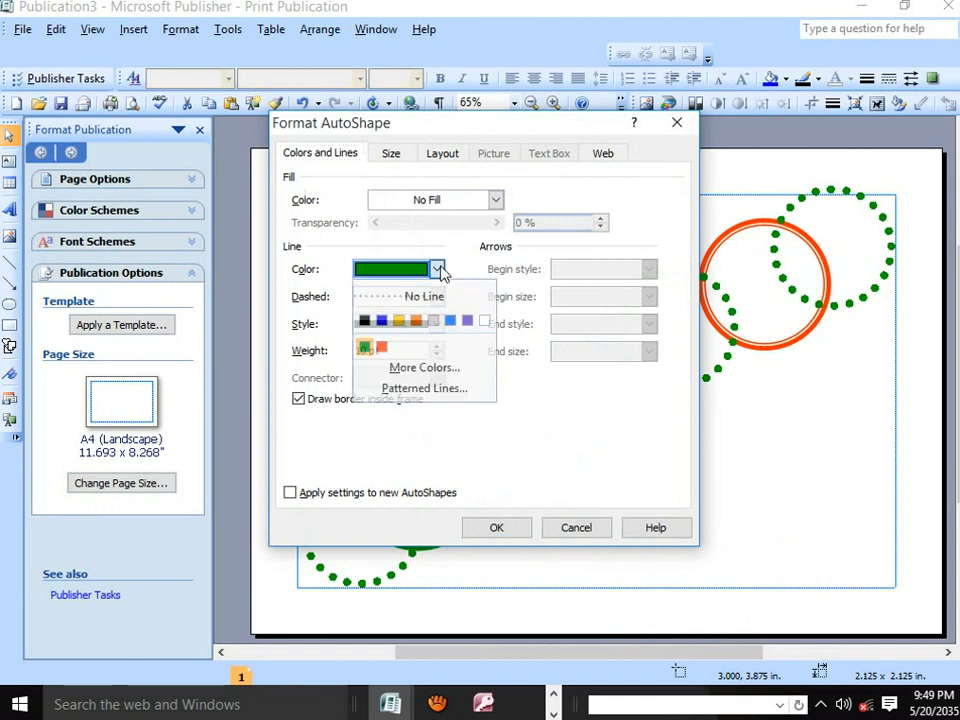
click(382, 347)
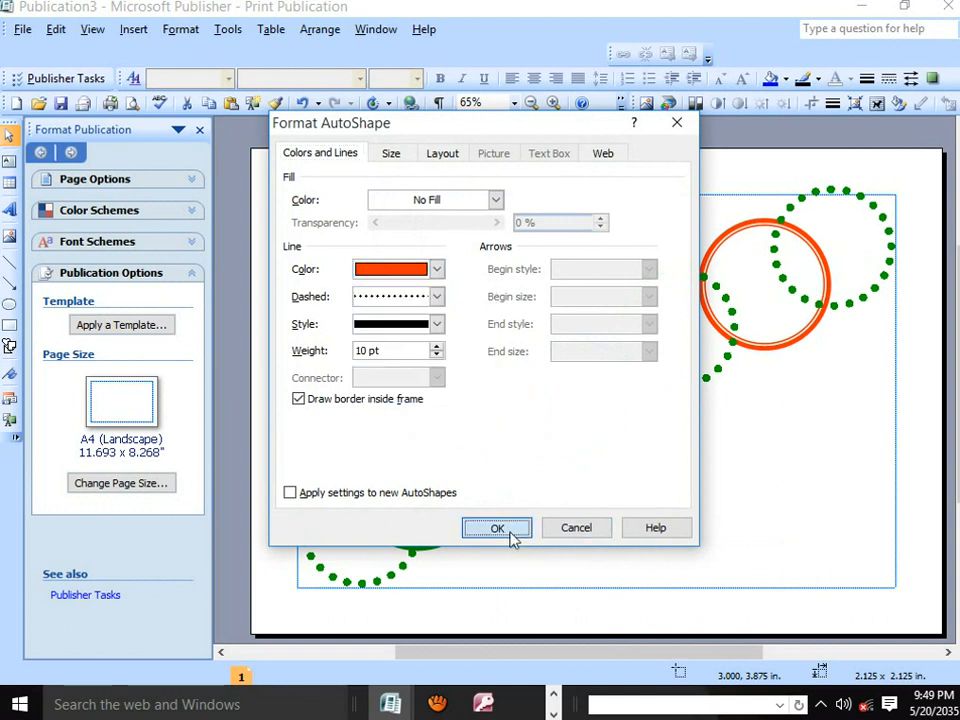
click(497, 528)
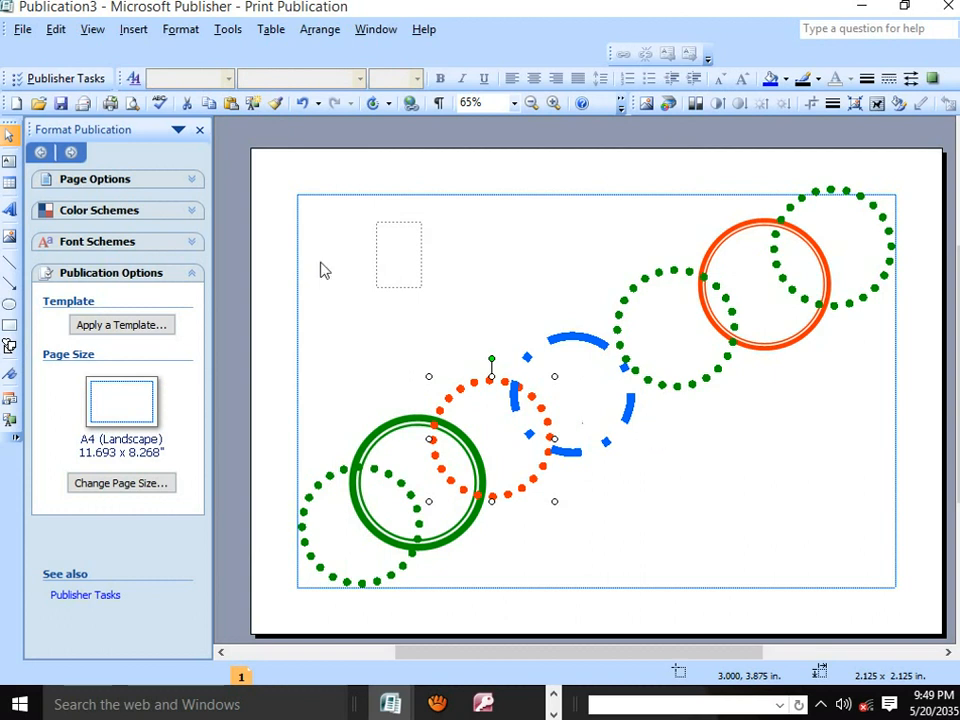
Step: Insert a text box about 5.25 x 0.75 in across the upper page, enter "Clear motors east africa", and select all its text
click(135, 38)
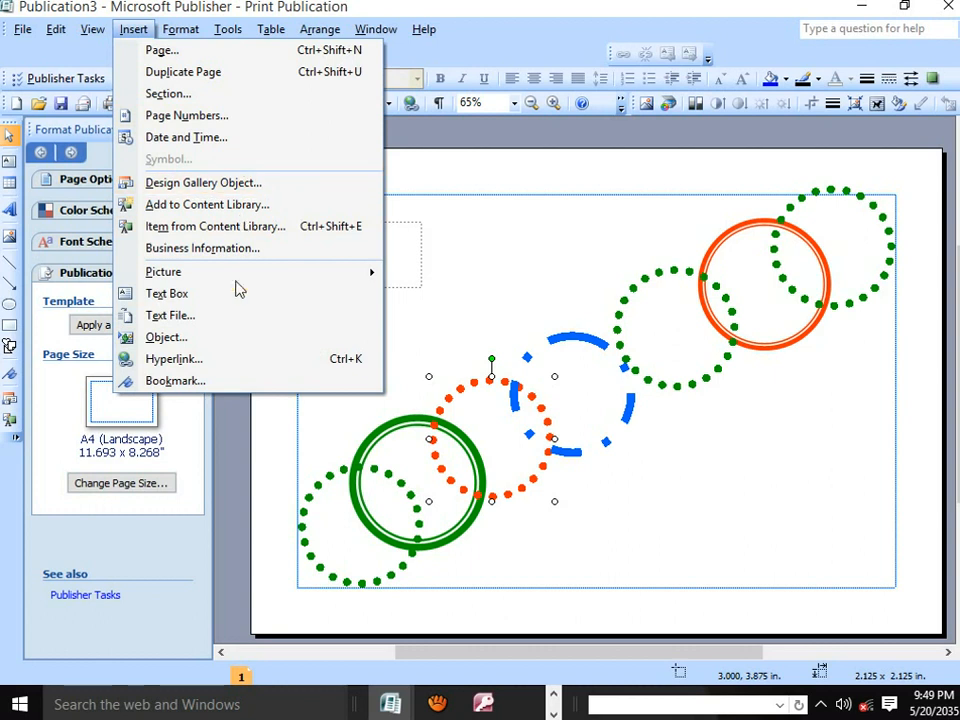
click(197, 295)
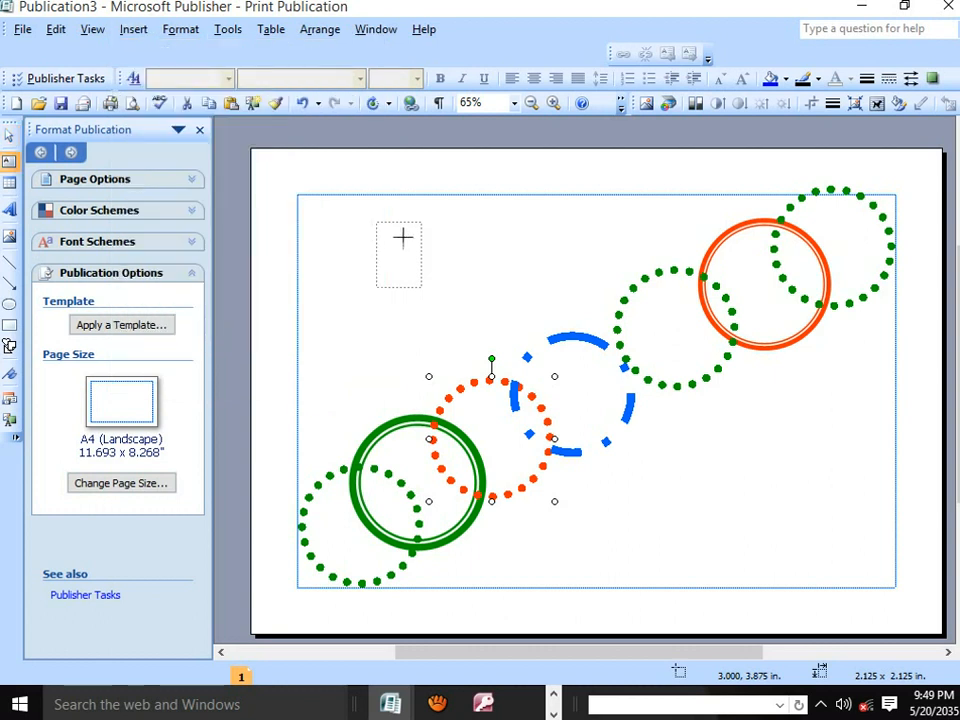
drag(436, 214, 749, 263)
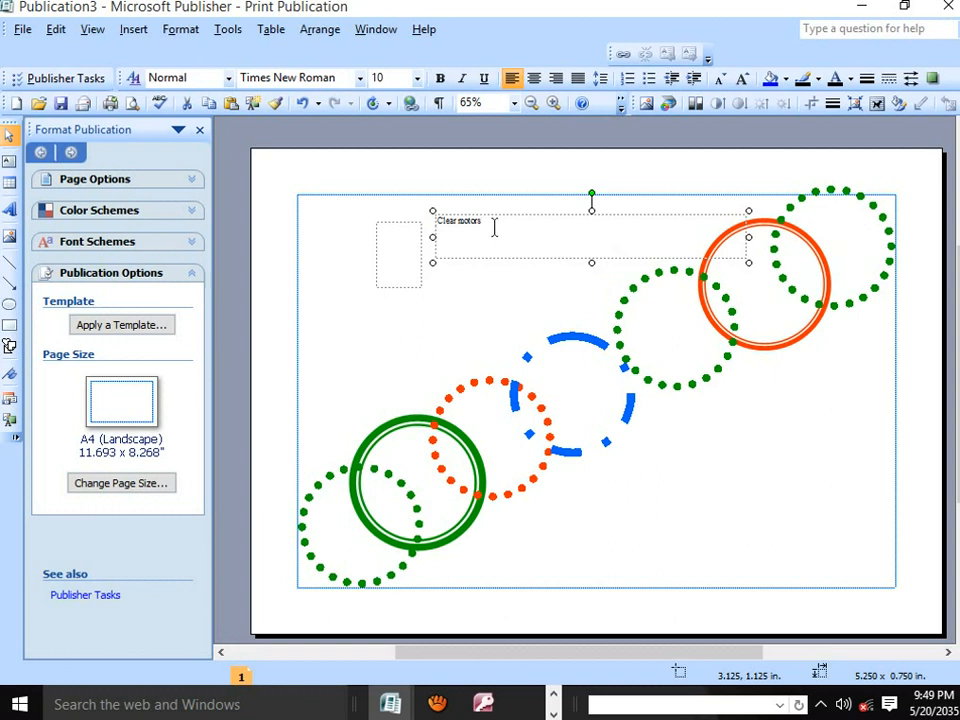
drag(495, 223, 416, 224)
click(499, 224)
drag(535, 219, 414, 231)
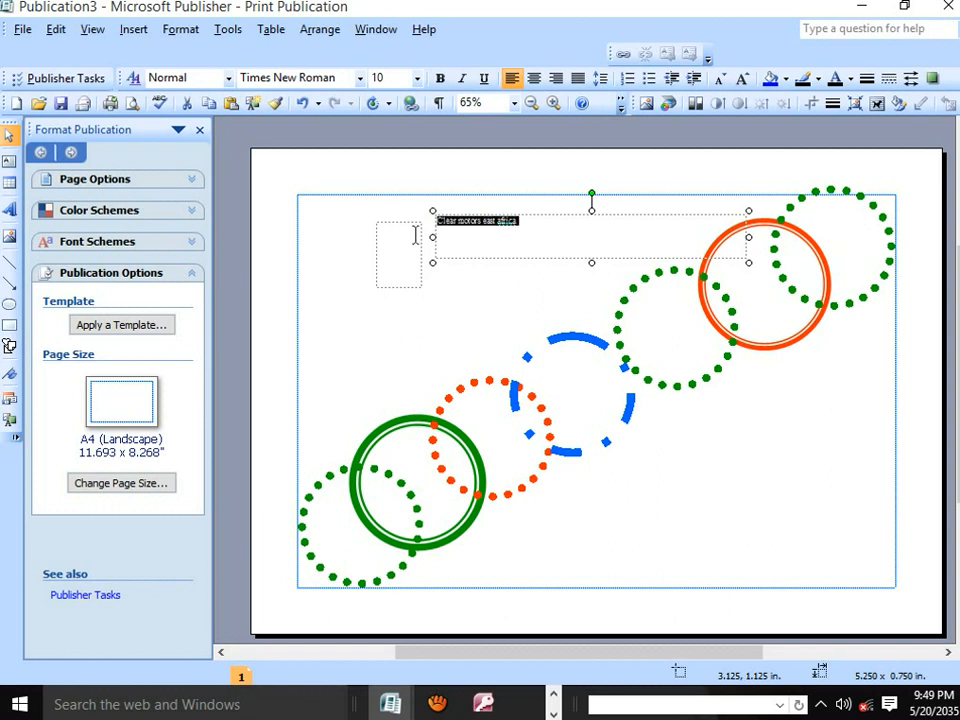